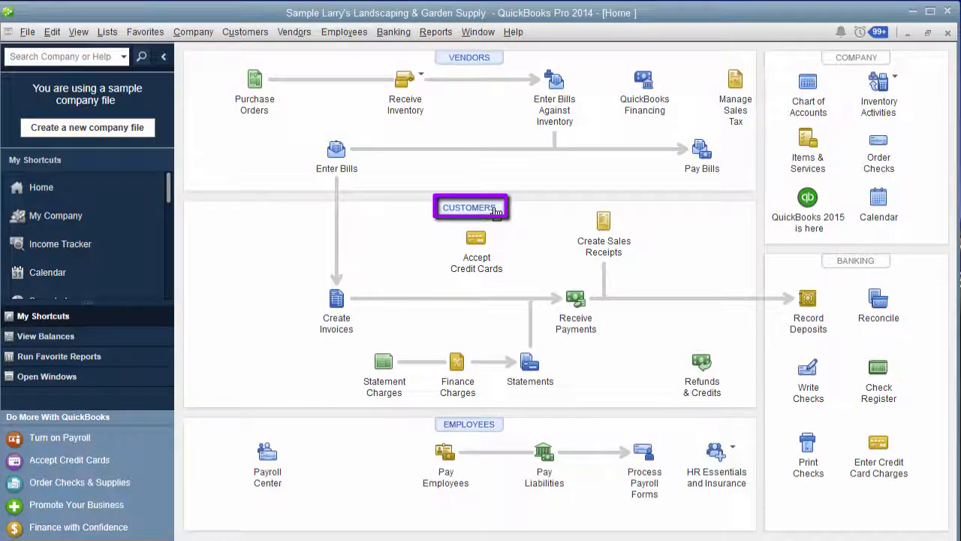
Open the Adam's Candy Shop customer record for editing and display the customer type choices in its additional information
left_click(496, 210)
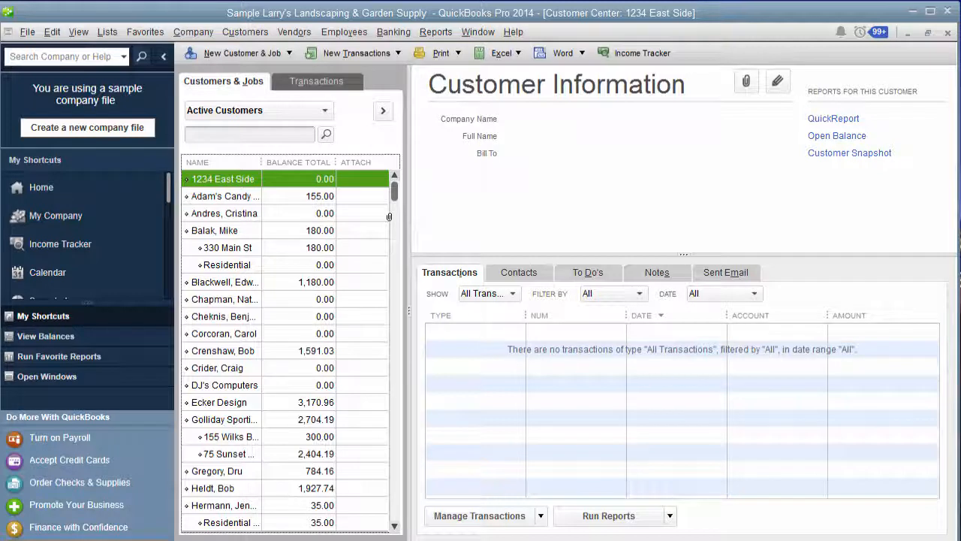
left_click(235, 199)
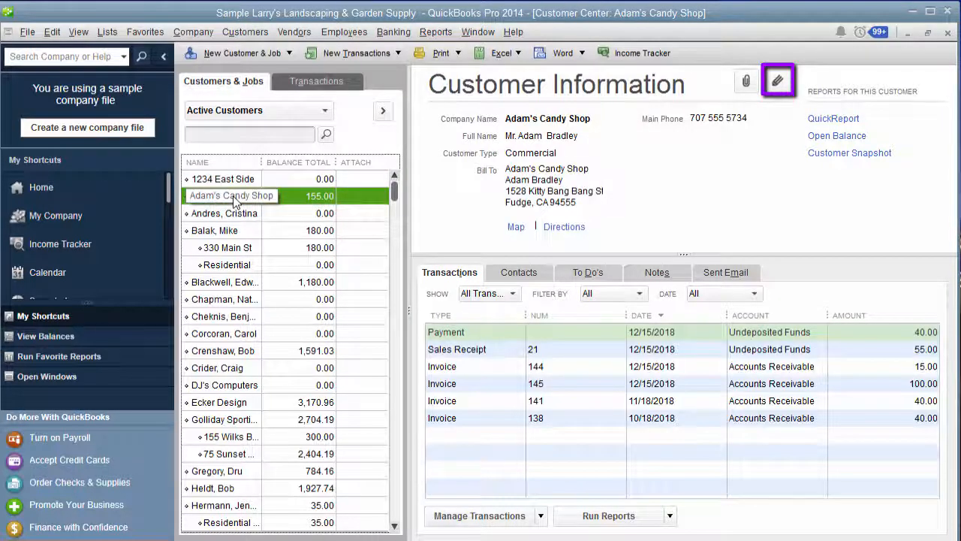
left_click(787, 91)
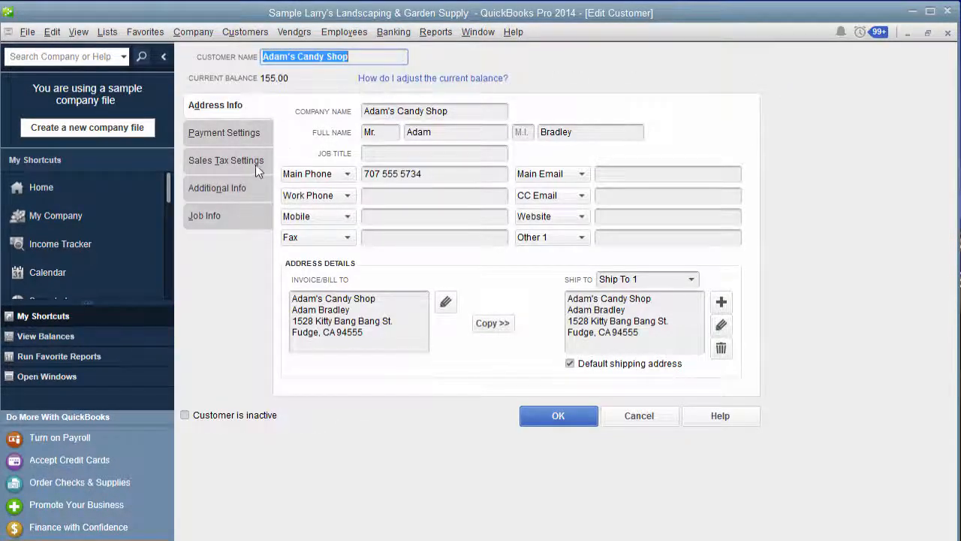
left_click(245, 190)
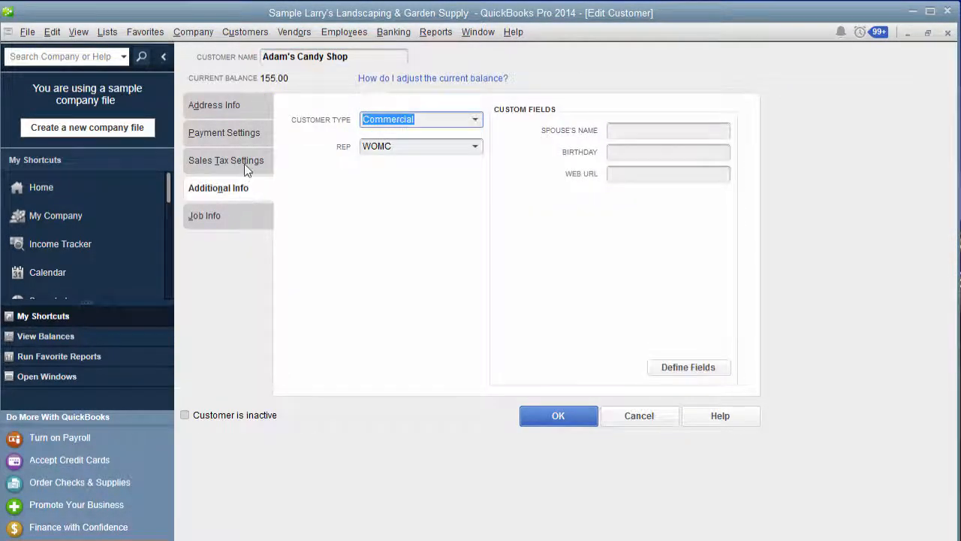
left_click(239, 106)
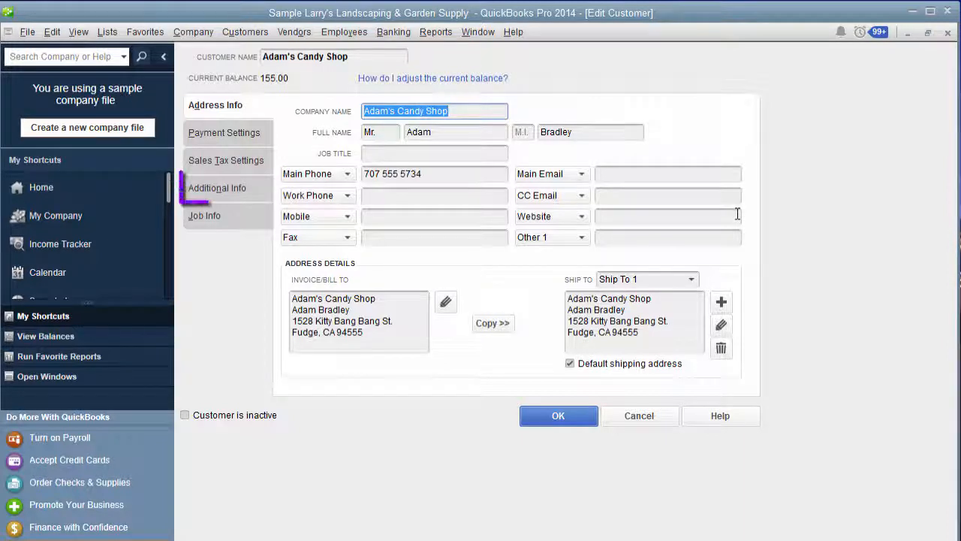
left_click(206, 196)
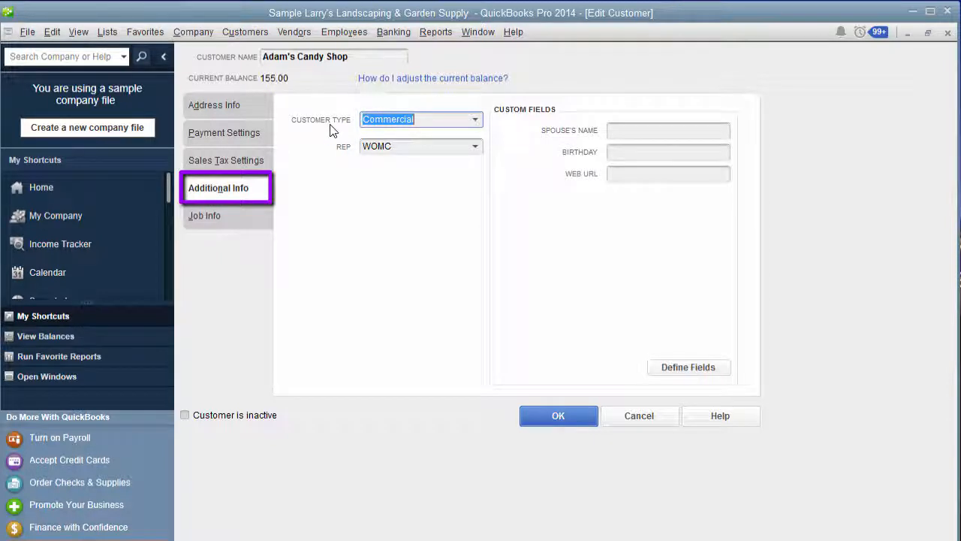
left_click(476, 121)
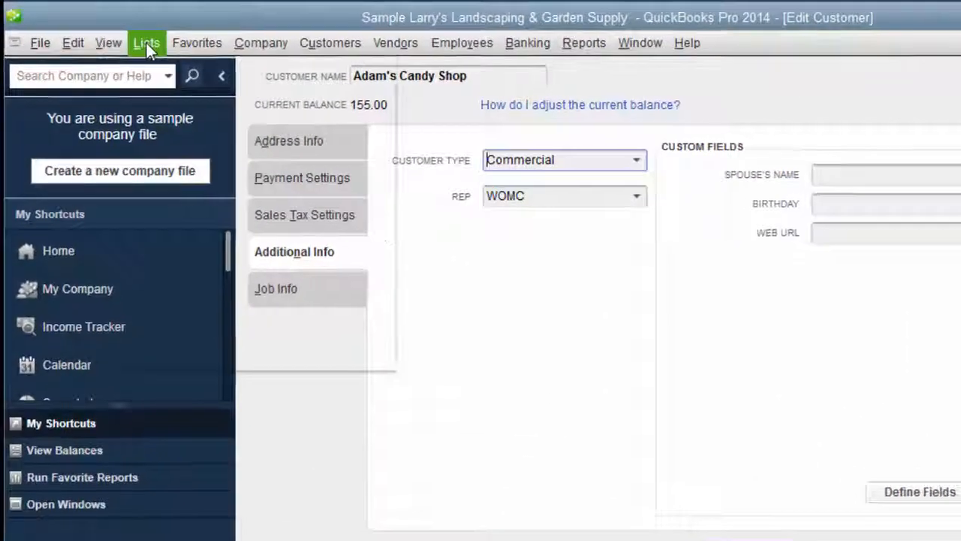
Review the Customer Type List and the commands available for managing its entries, and close the list
left_click(107, 31)
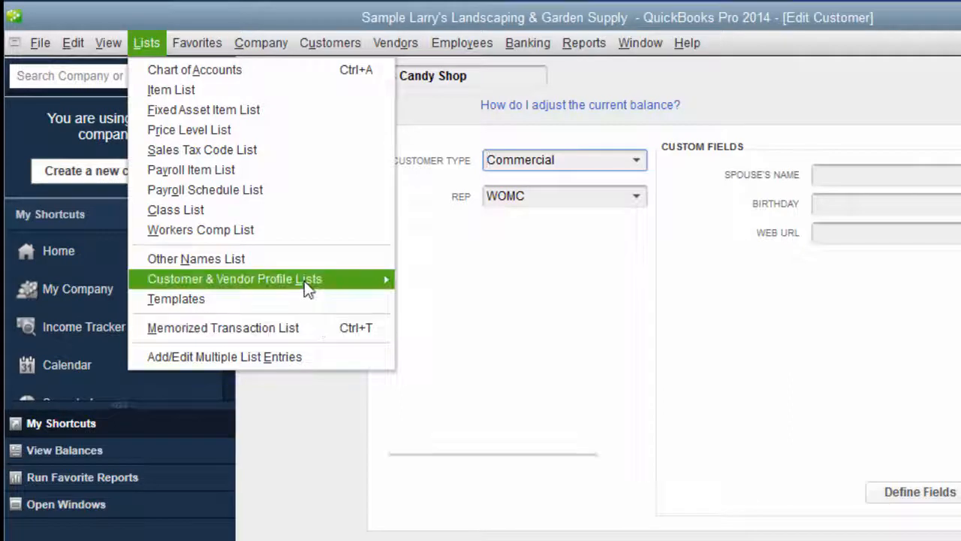
mouse_move(306, 284)
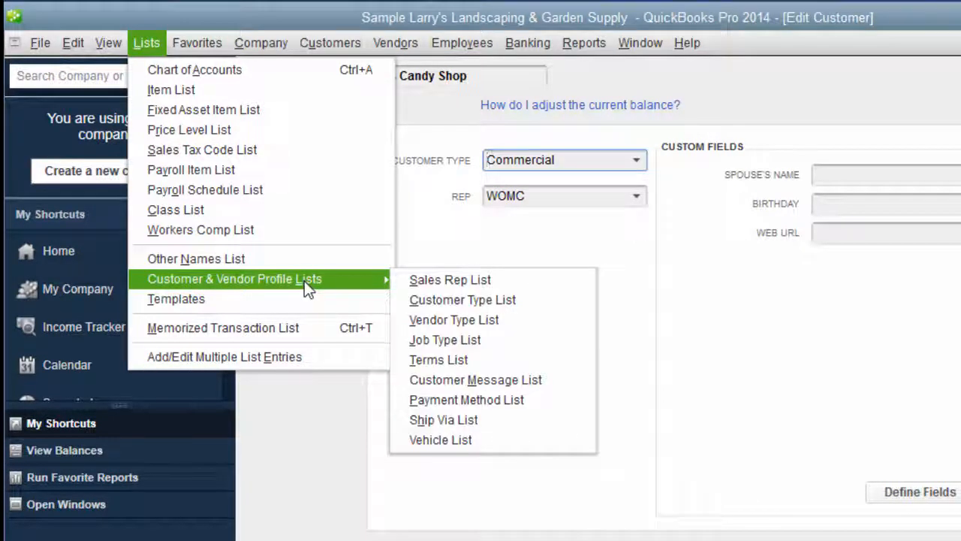
left_click(414, 304)
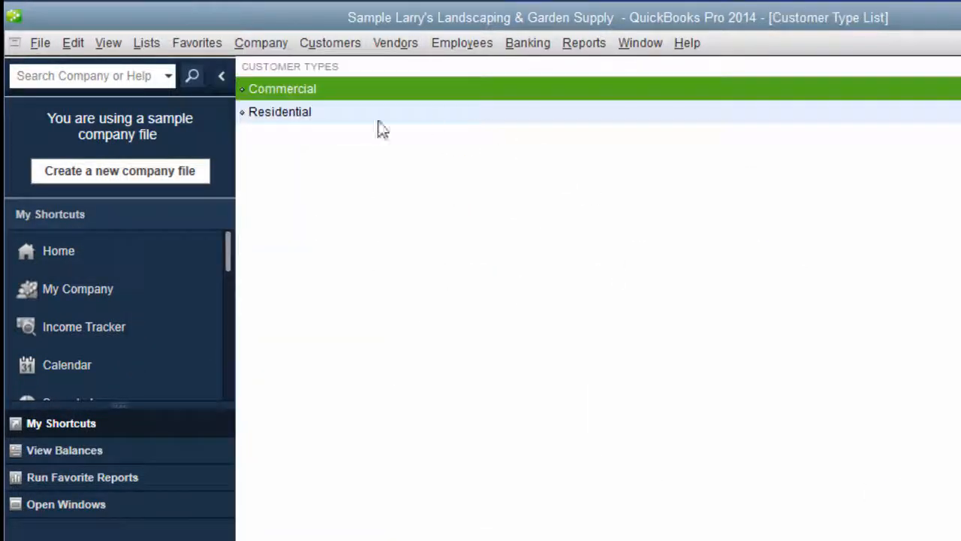
right_click(289, 86)
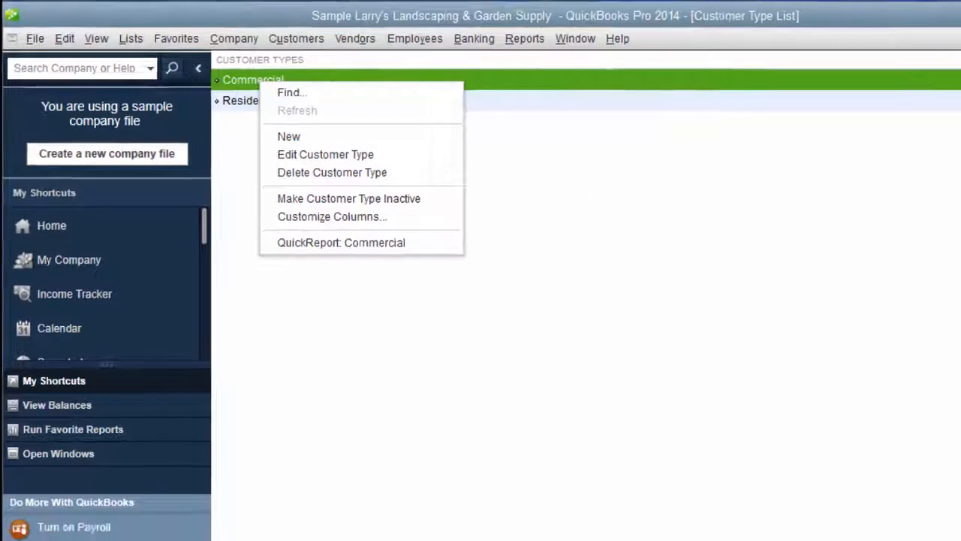
left_click(266, 531)
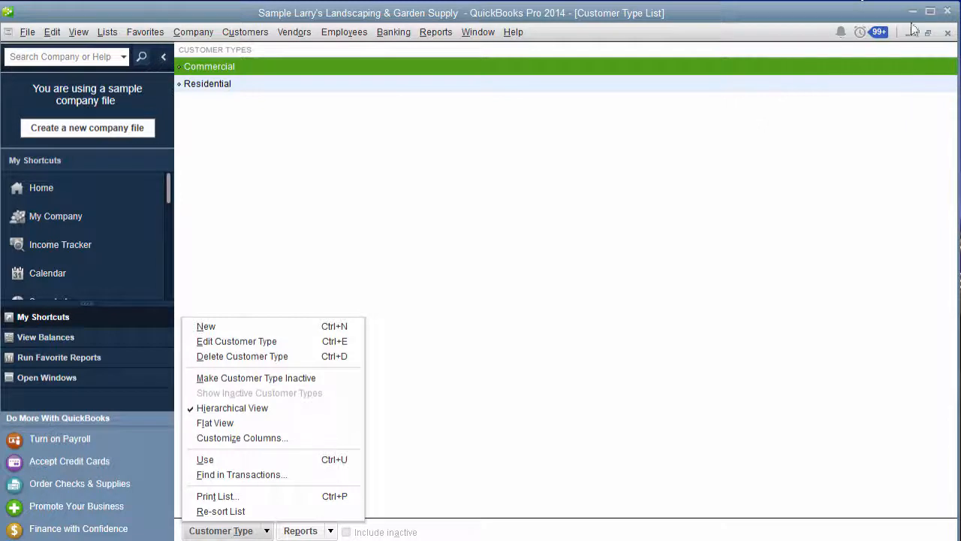
left_click(947, 35)
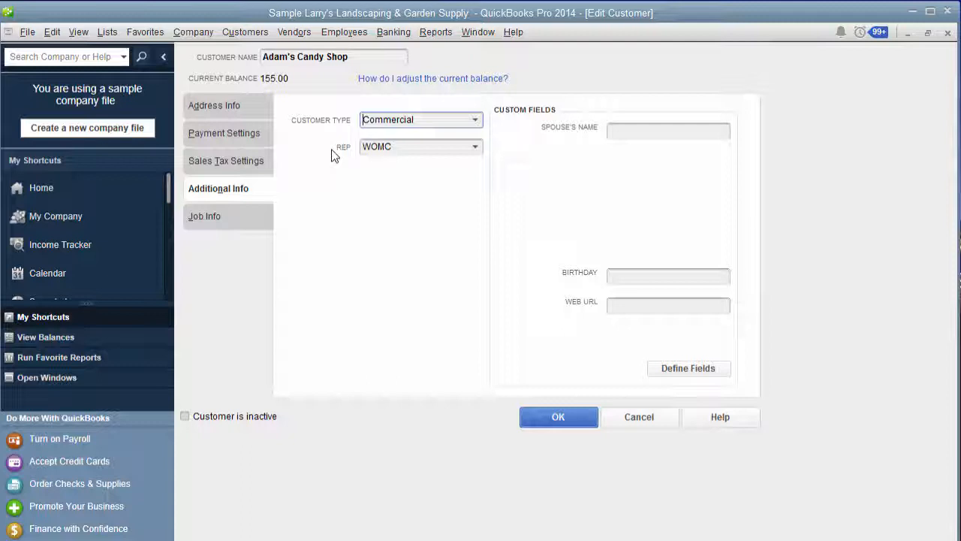
Try to set up Google as a new sales rep from the customer's Rep field
left_click(478, 149)
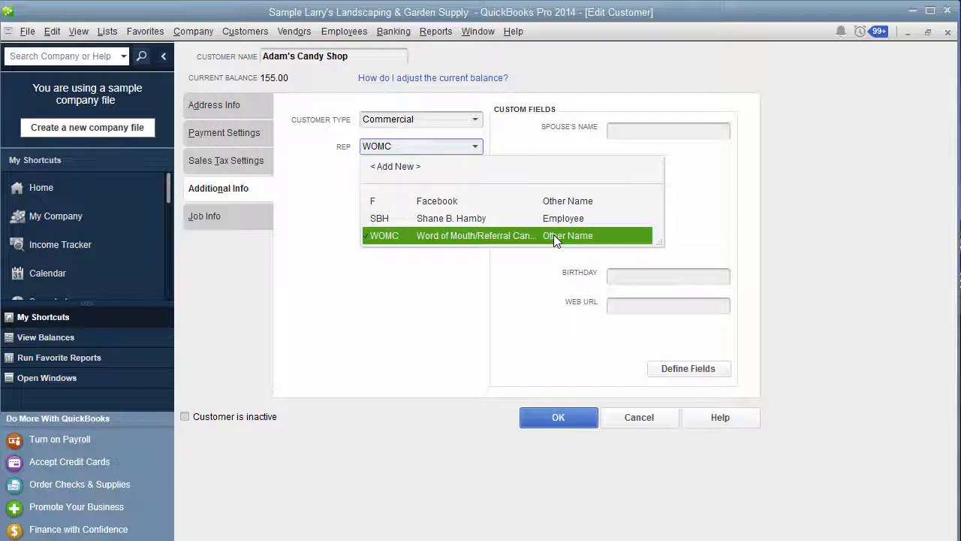
left_click_drag(402, 148, 305, 142)
type("oo")
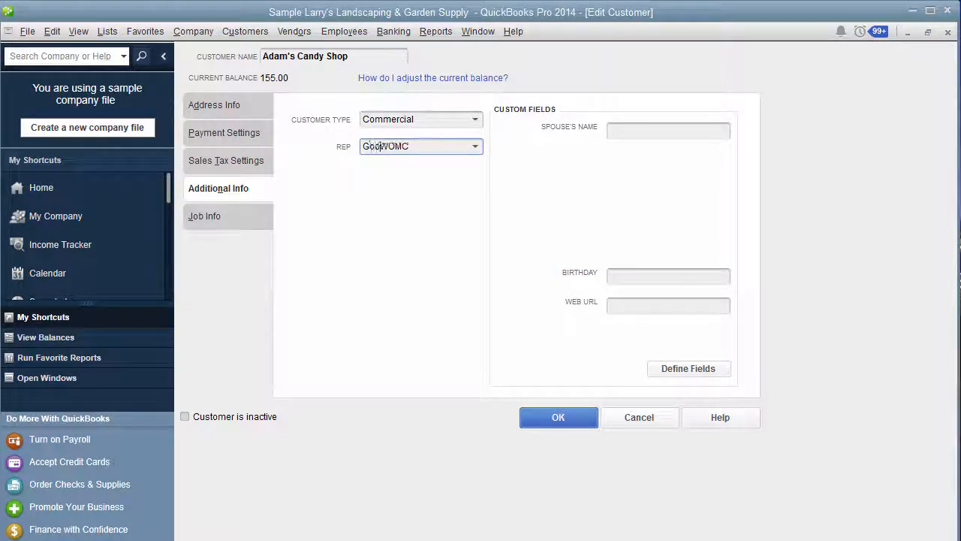
type("gle")
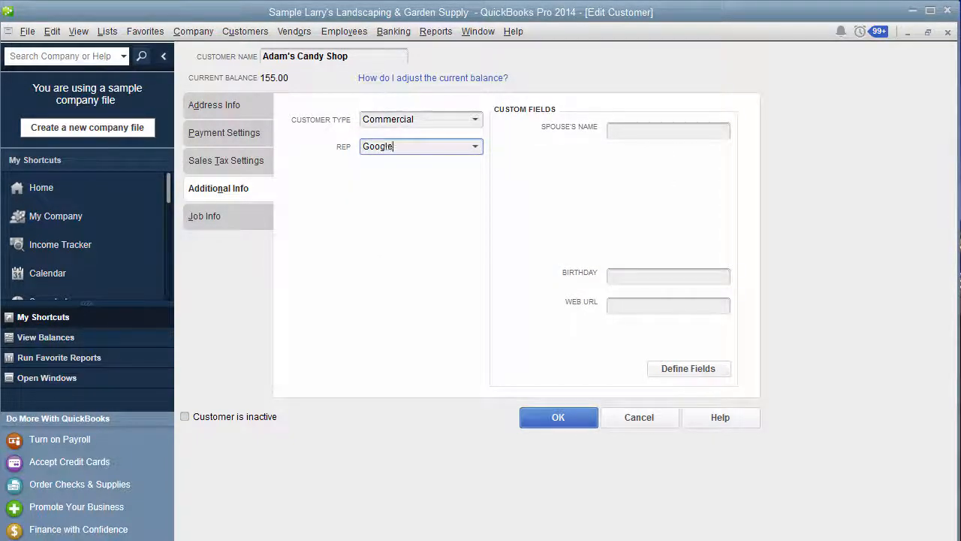
key("Tab")
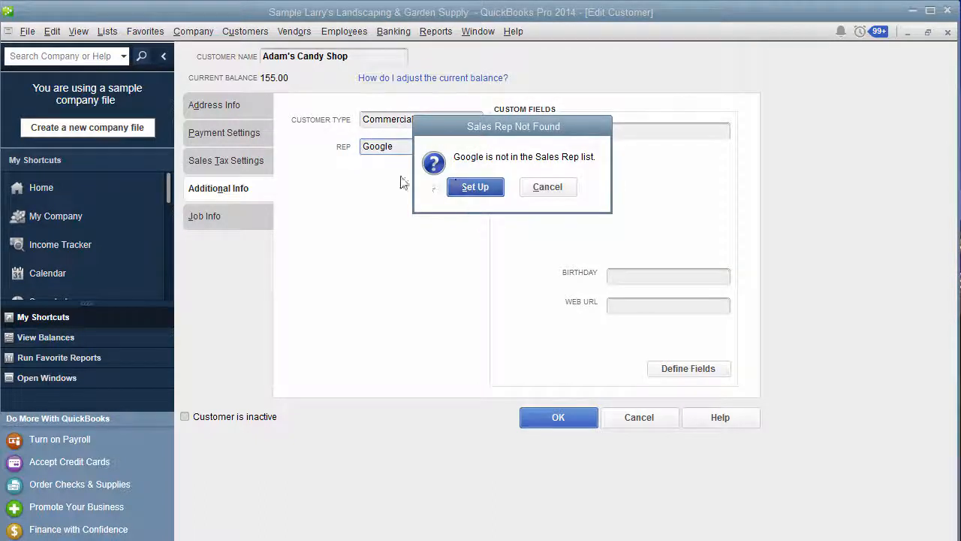
left_click(472, 193)
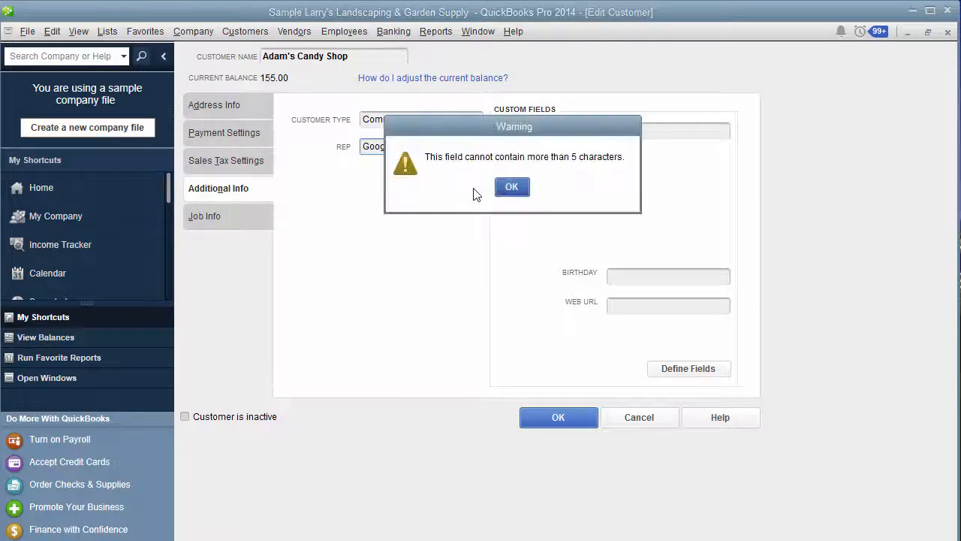
left_click(514, 187)
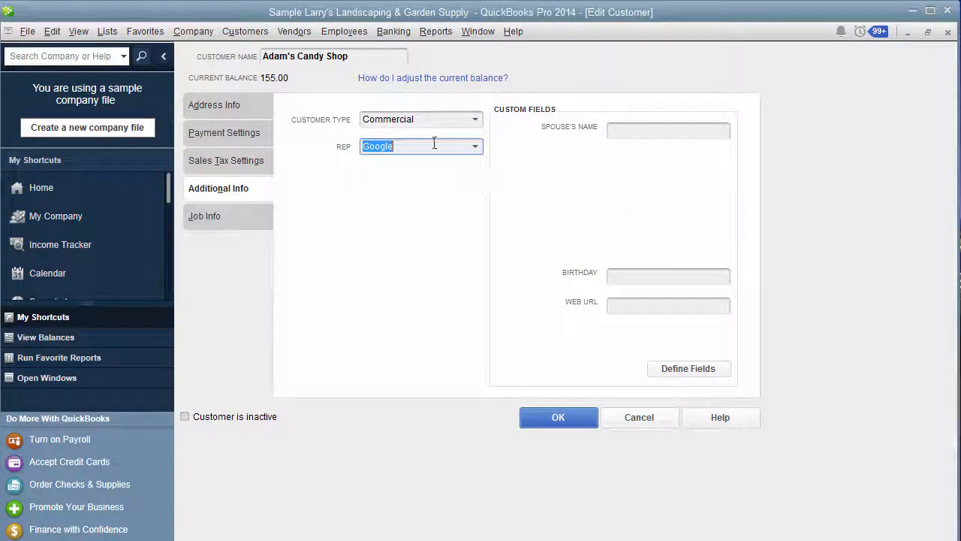
type("Google")
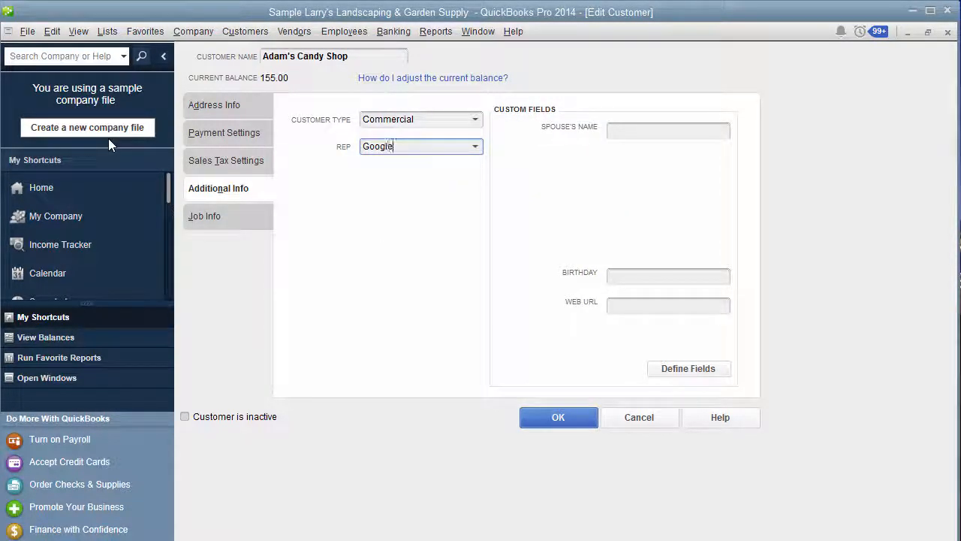
key("Tab")
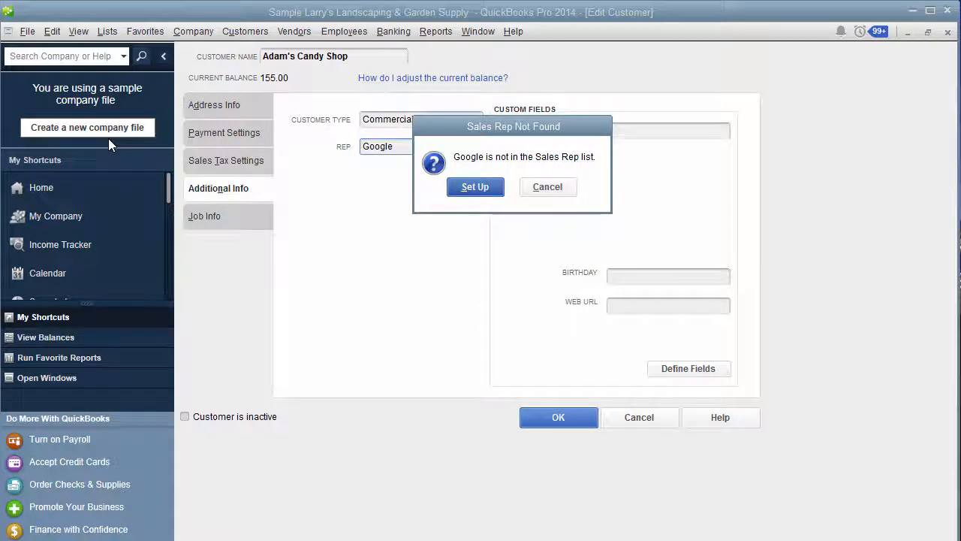
left_click(536, 187)
Enter G as the customer's rep and start setting it up as a new sales rep
left_click(406, 148)
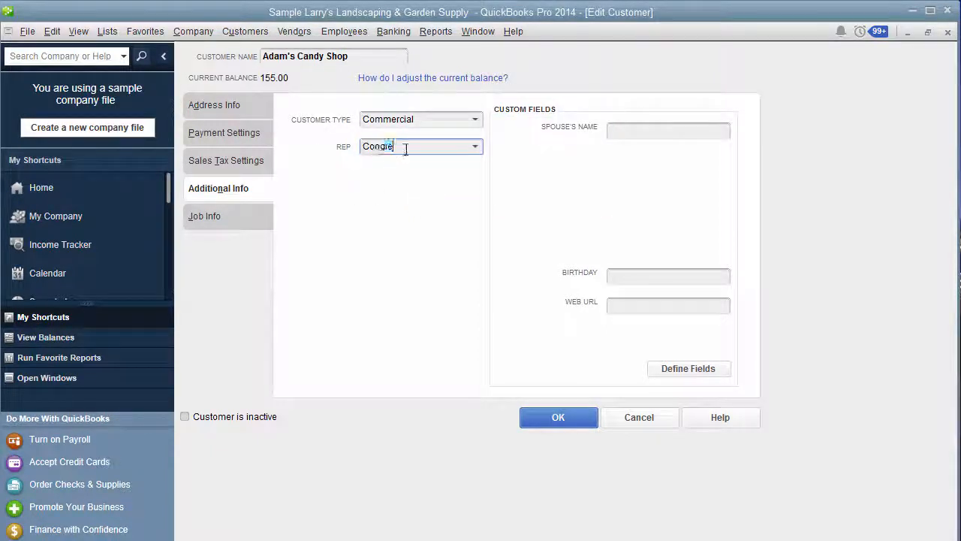
double_click(402, 146)
type("Goo")
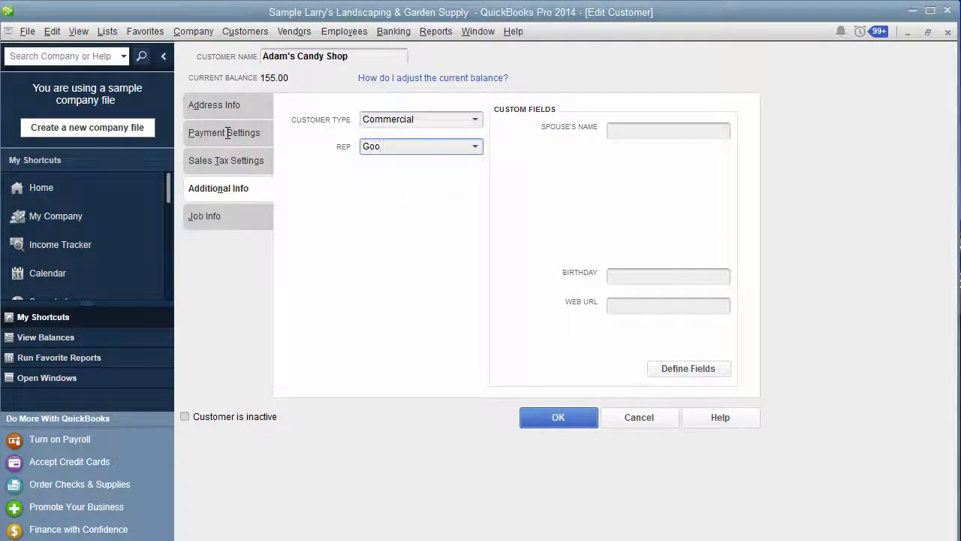
key("Tab")
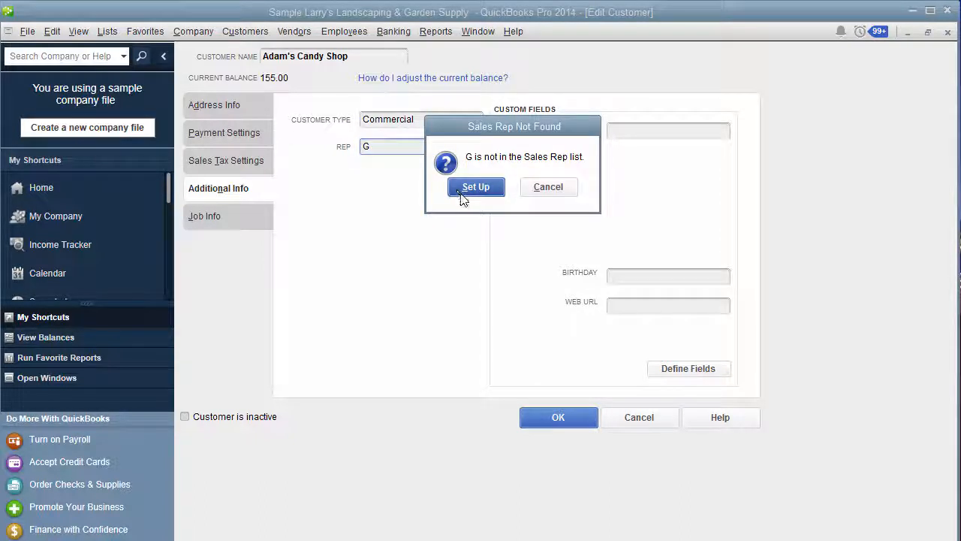
left_click(471, 188)
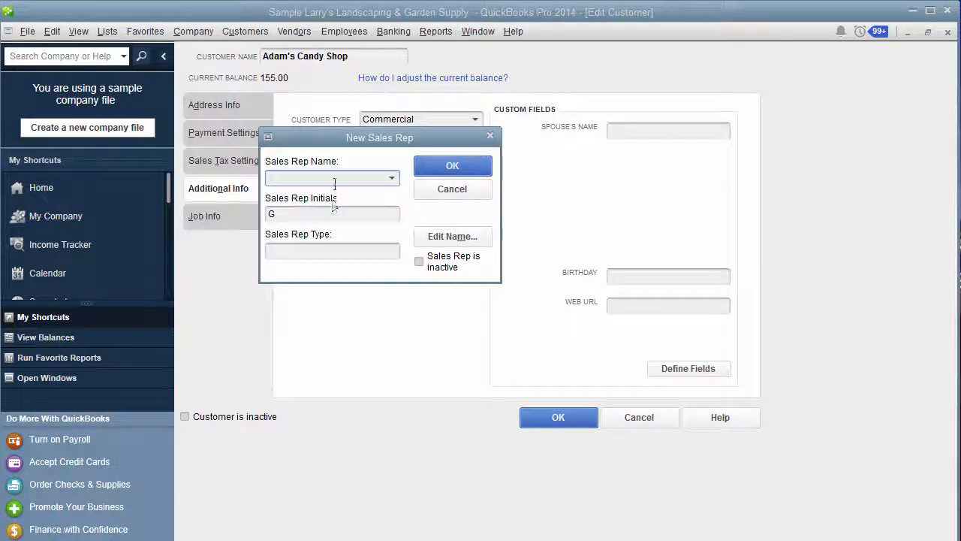
Name the new sales rep Google, add it with the type Other Name, and save the customer record
left_click(335, 178)
type("Google")
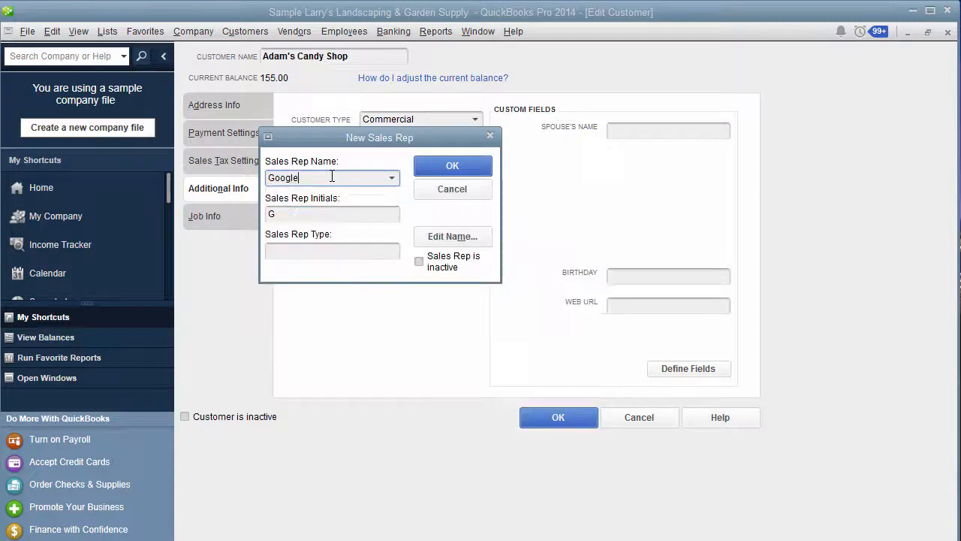
key("Tab")
left_click(426, 255)
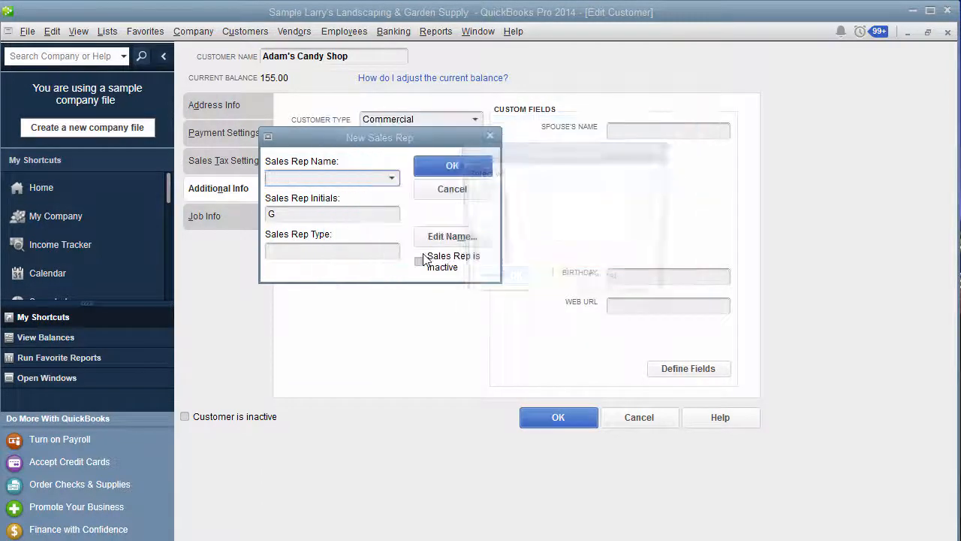
left_click(486, 287)
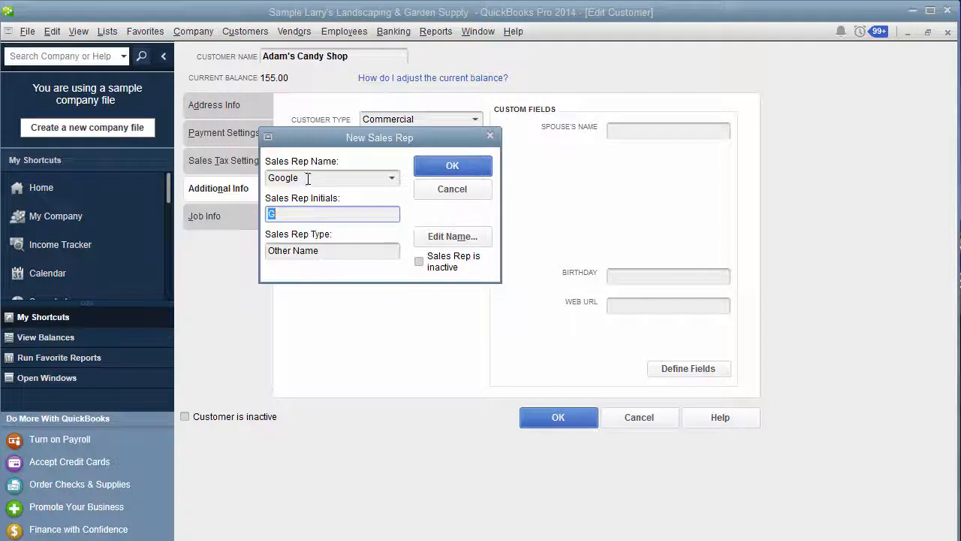
left_click(453, 165)
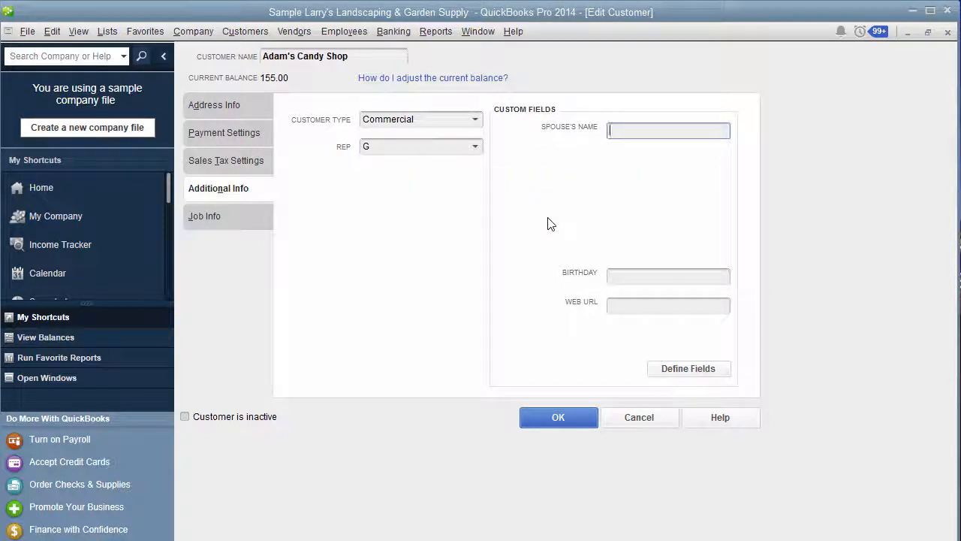
left_click(559, 418)
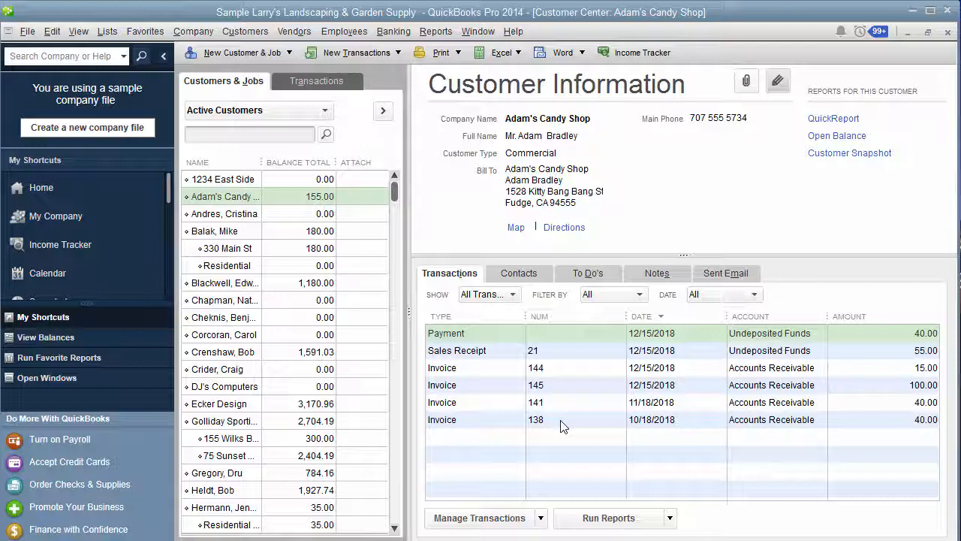
Start a new invoice for Adam's Candy Shop, clear the blank form and bring up the previous invoice
left_click(342, 55)
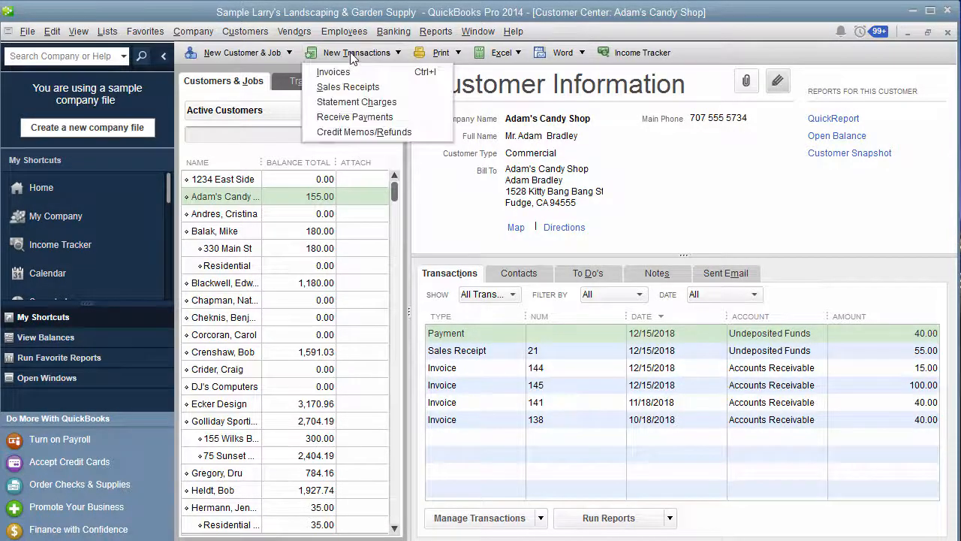
left_click(356, 72)
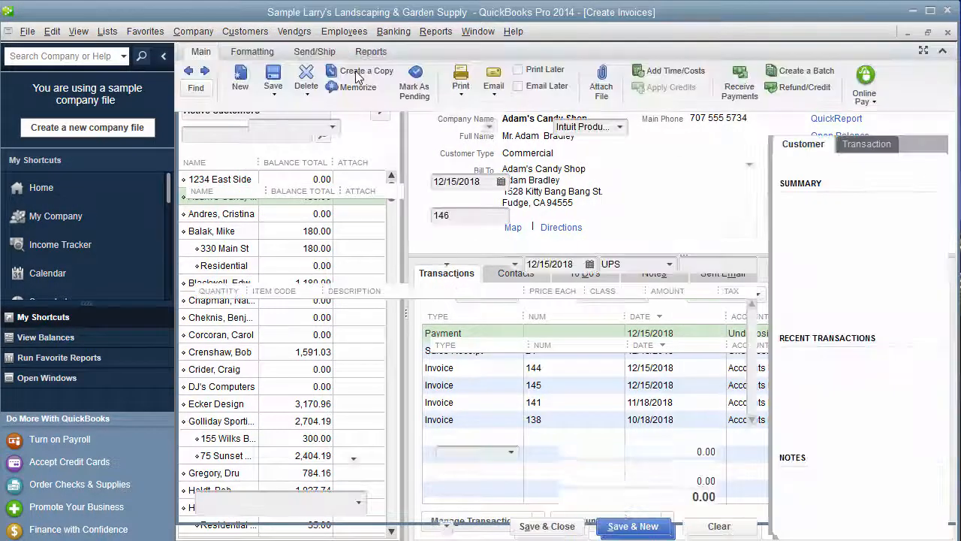
left_click(189, 73)
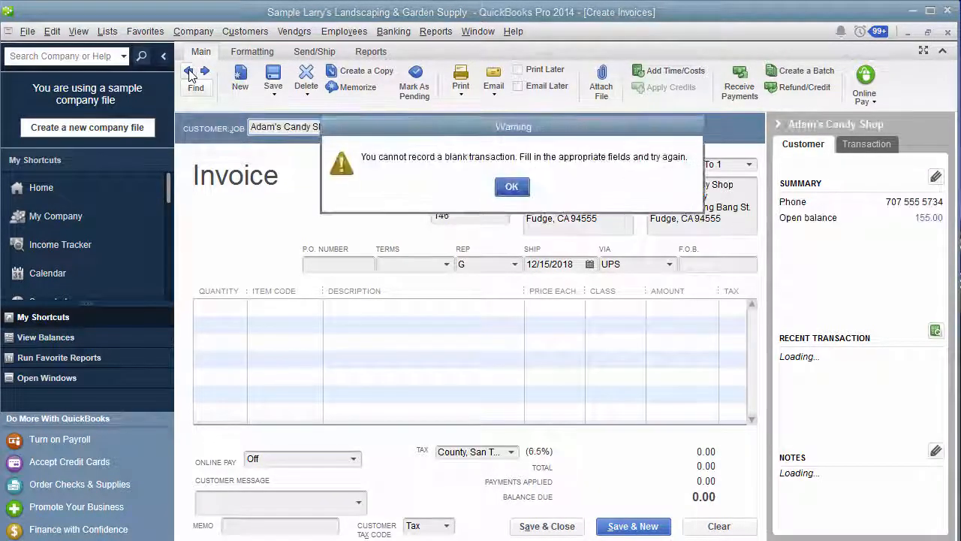
left_click(512, 187)
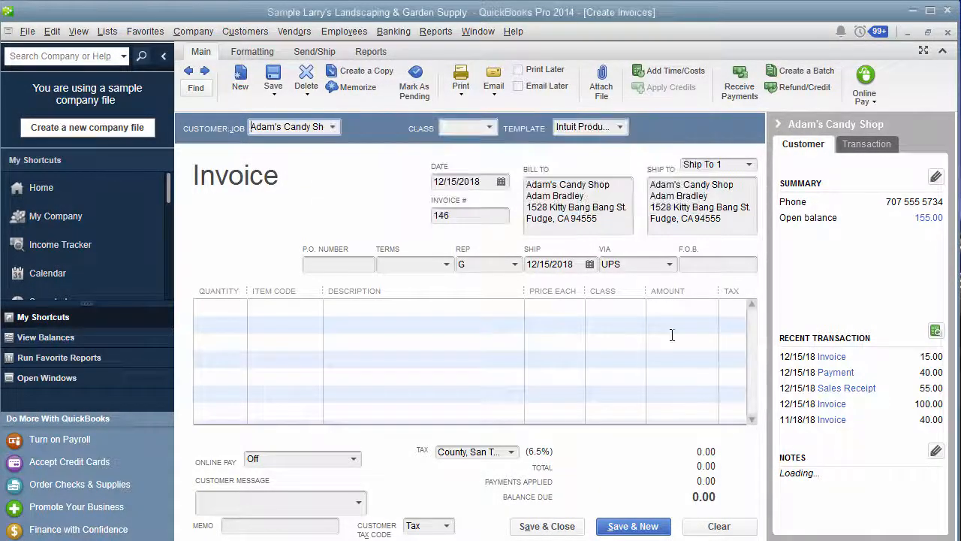
left_click(721, 526)
left_click(188, 71)
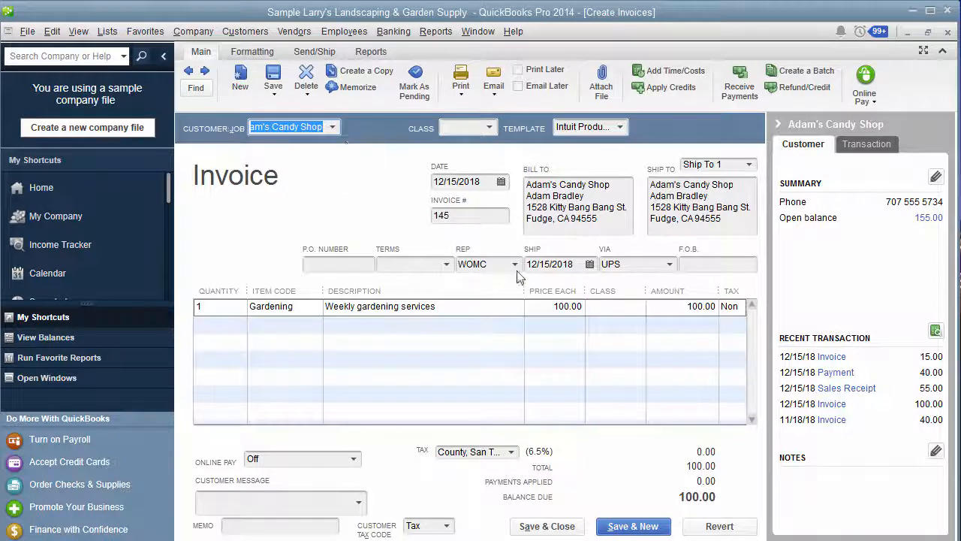
Check the Rep choices on the current Adam's Candy Shop gardening invoice and on the previous delivery invoice
left_click(492, 264)
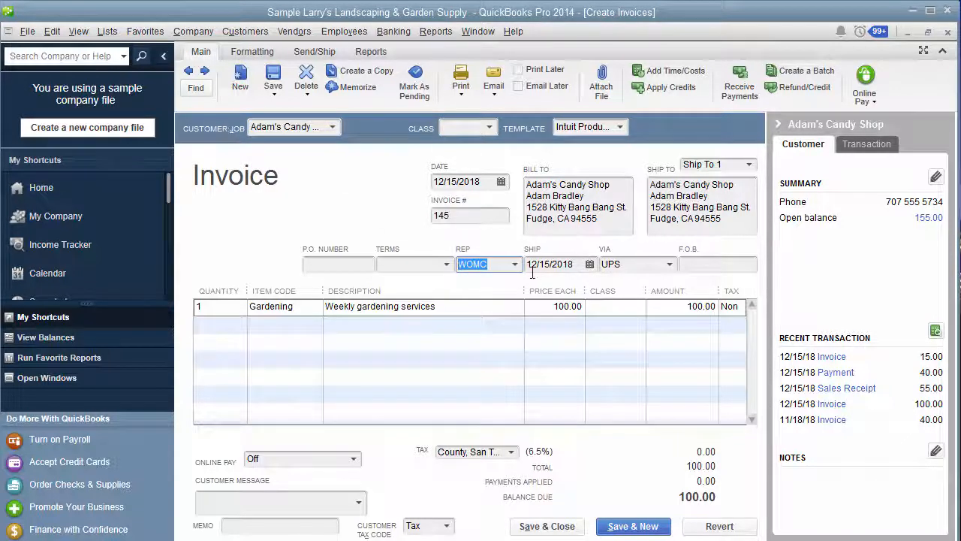
left_click(515, 264)
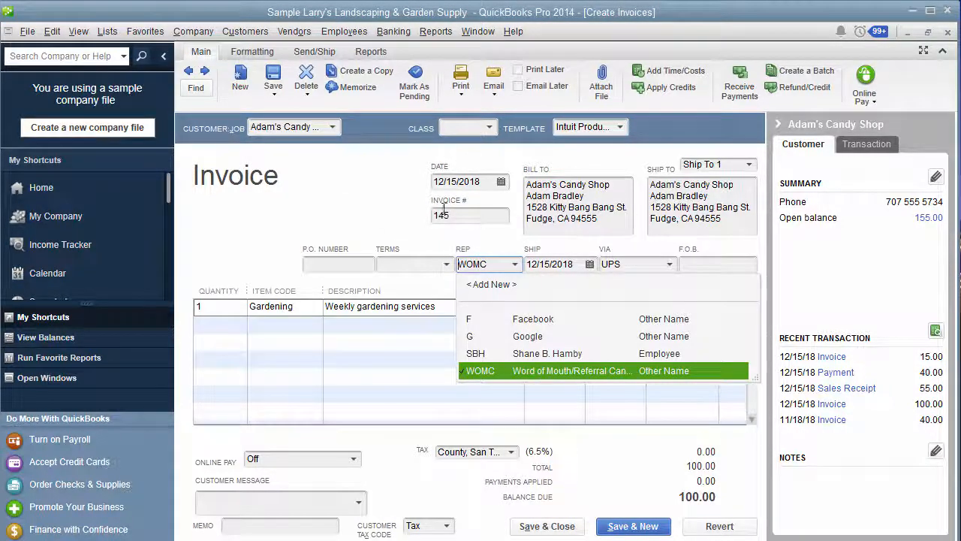
left_click(388, 197)
left_click(188, 70)
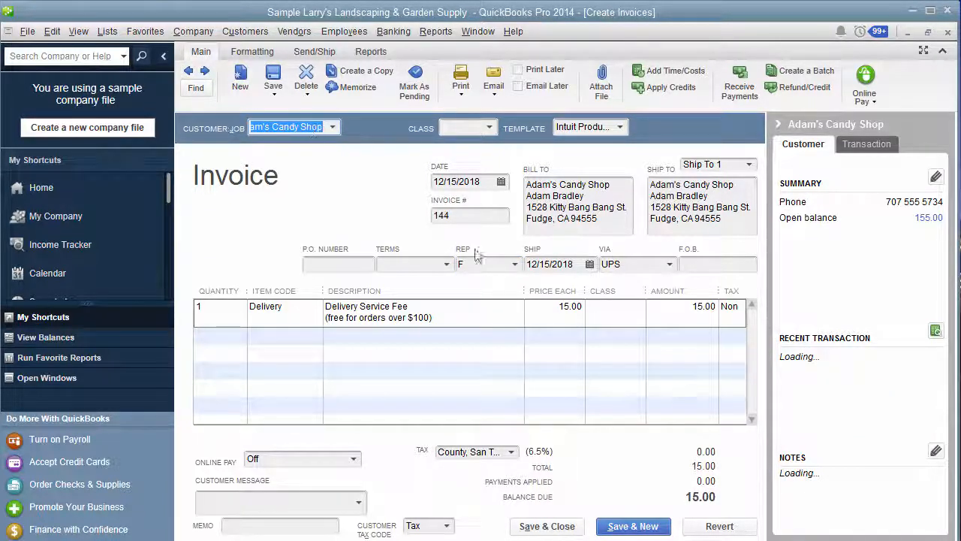
left_click(516, 265)
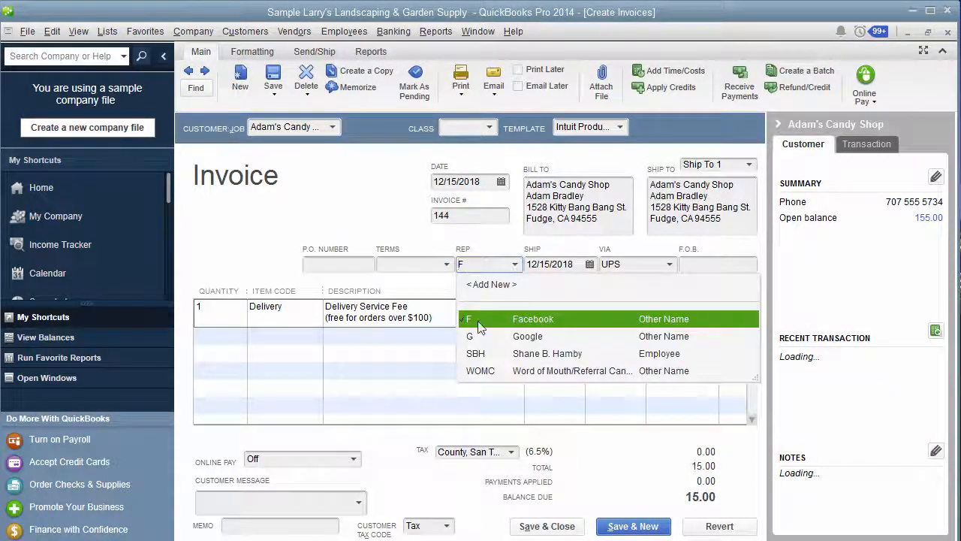
left_click(353, 211)
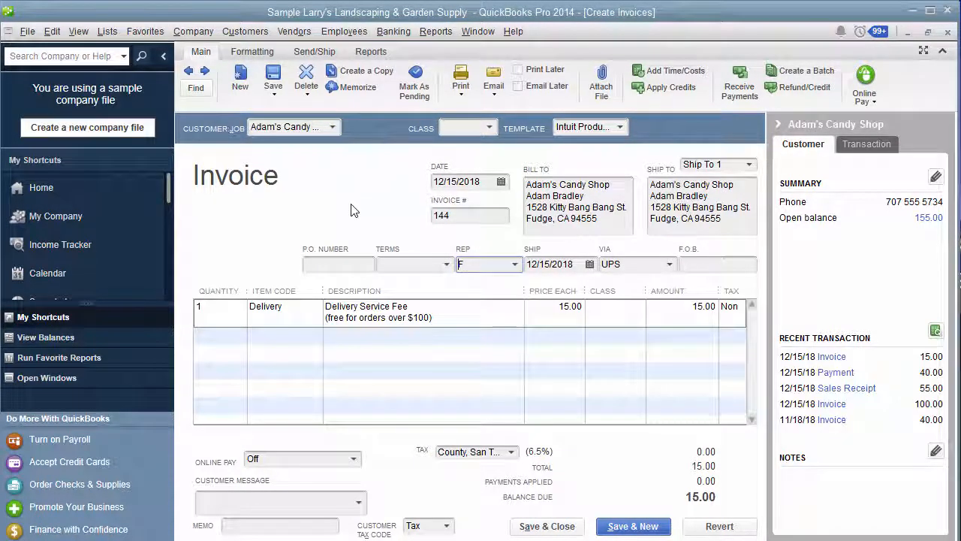
Start a new invoice for Adam's Candy Shop and set its rep to G for Google
left_click(624, 527)
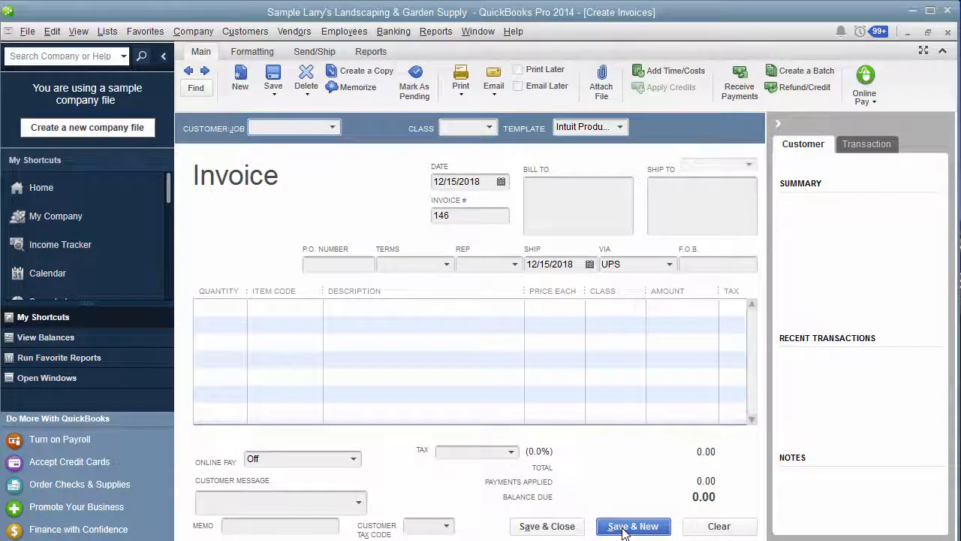
type("adam")
key("Tab")
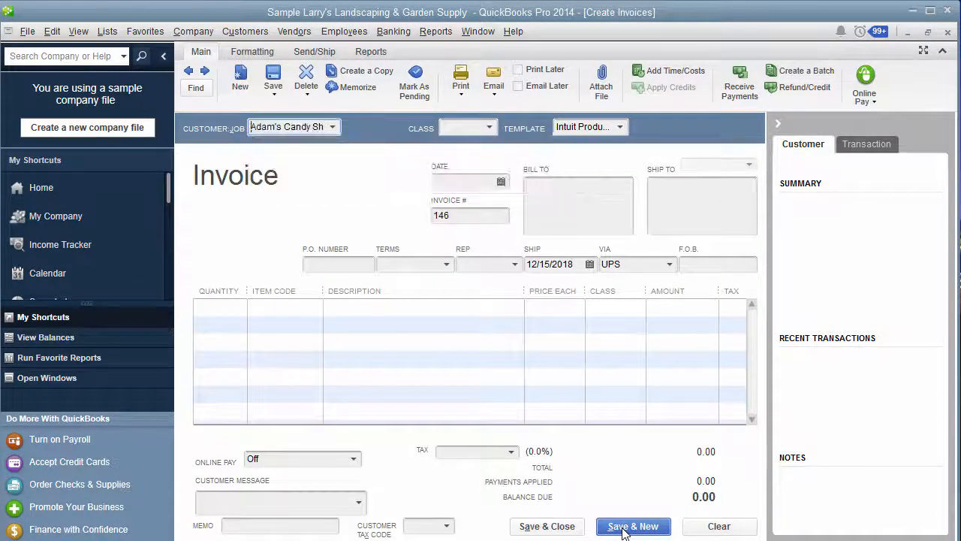
left_click(515, 265)
left_click(529, 338)
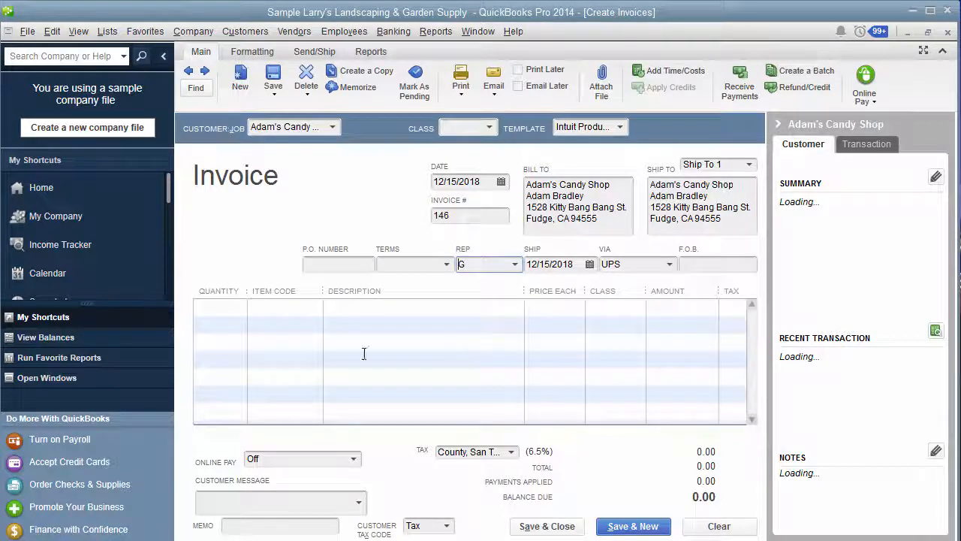
Add a line to the invoice with quantity 1 of the Gardening item
left_click(241, 308)
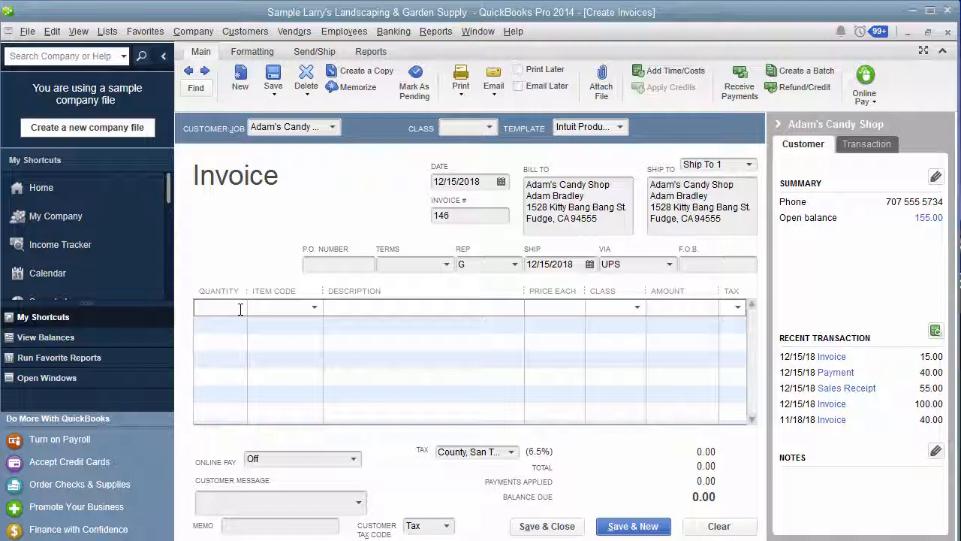
key("Tab")
type("G")
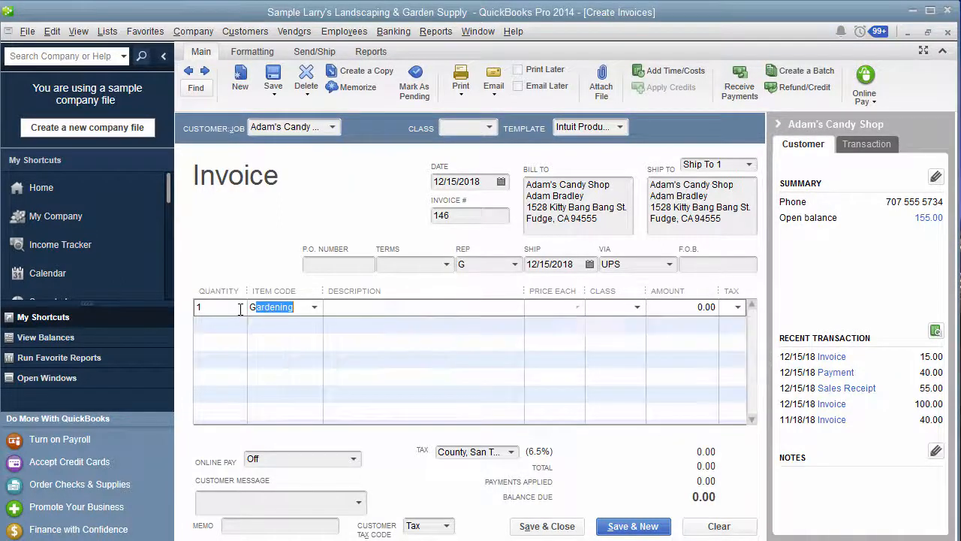
key("Tab")
key("Tab")
key("Tab")
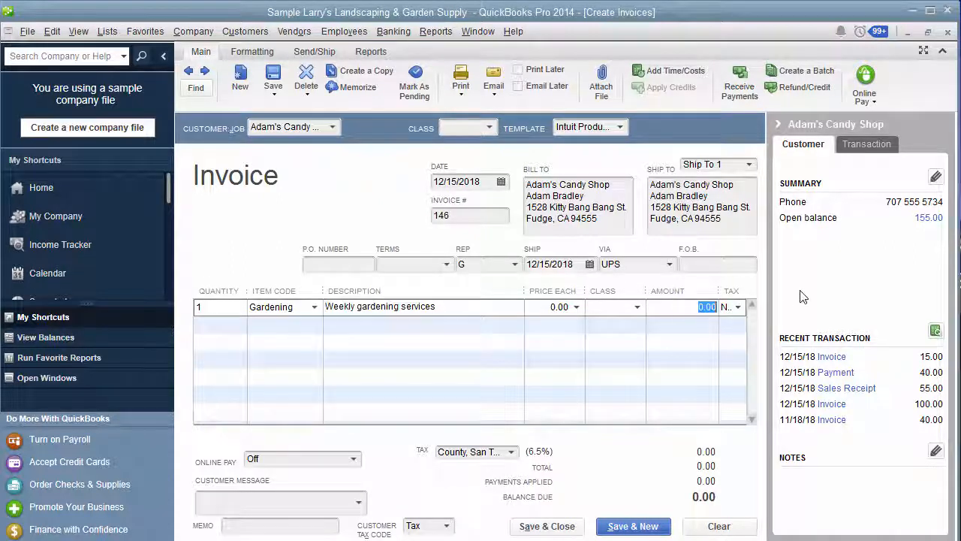
key("Tab")
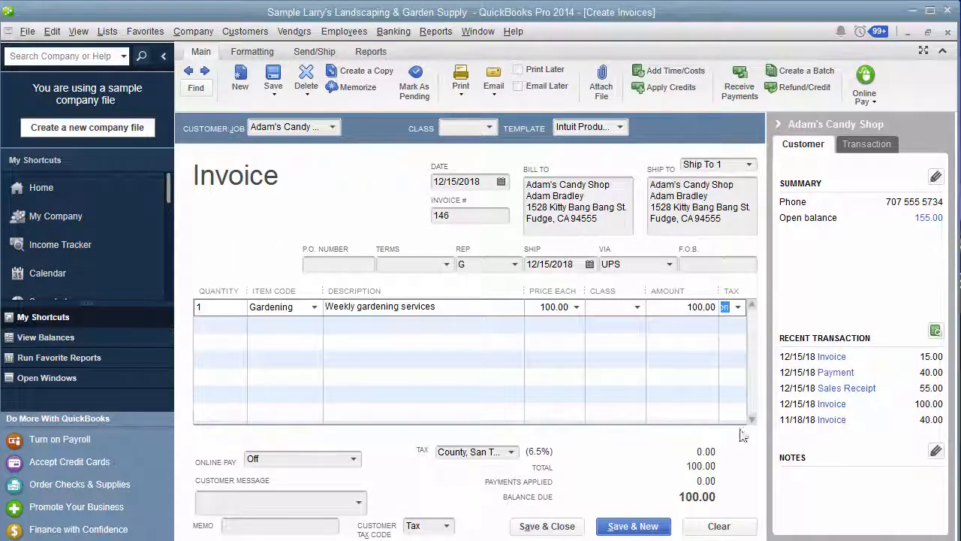
Set the Gardening line's amount to 150, then save and close the invoice
left_click(683, 307)
type("150")
key("Tab")
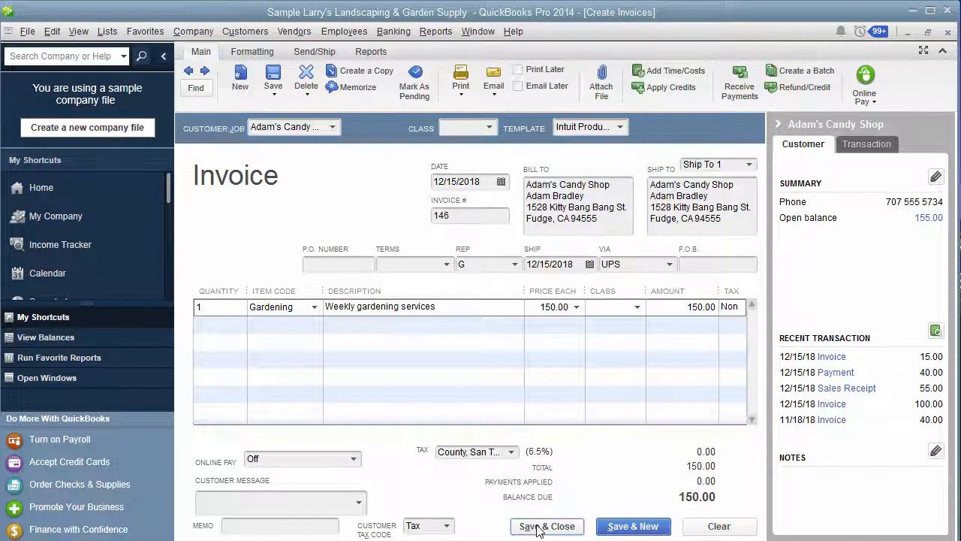
left_click(539, 528)
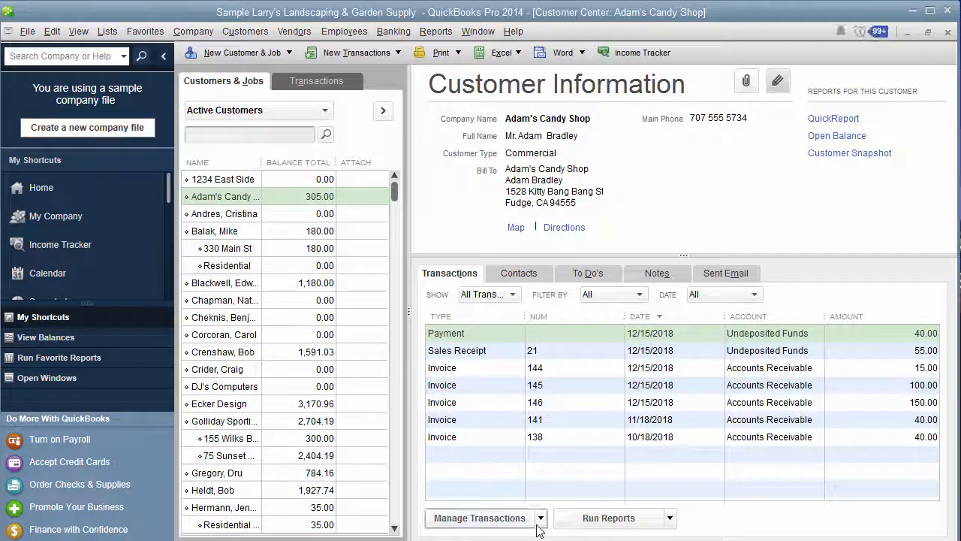
Open the 15.00 delivery invoice to check its rep, then close it and the Customer Center
double_click(464, 367)
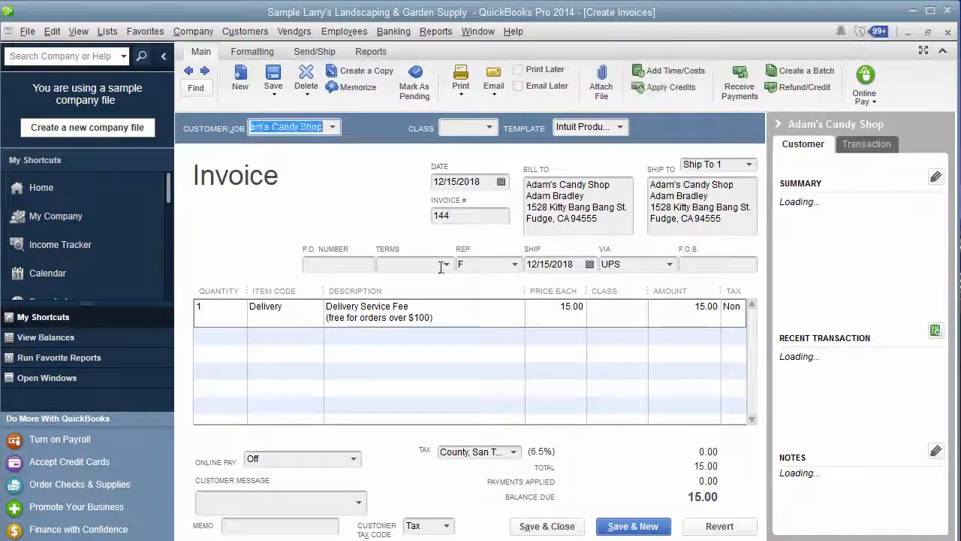
left_click(949, 33)
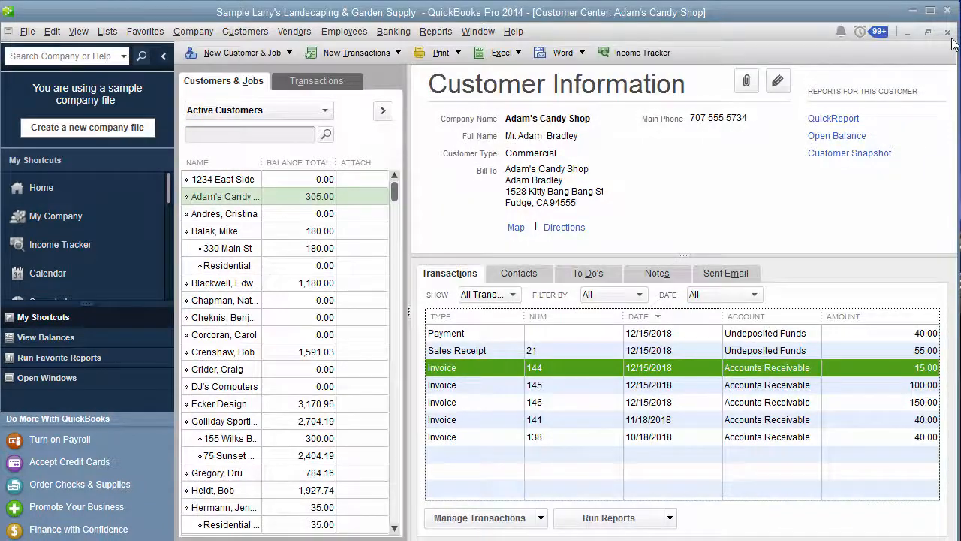
left_click(949, 32)
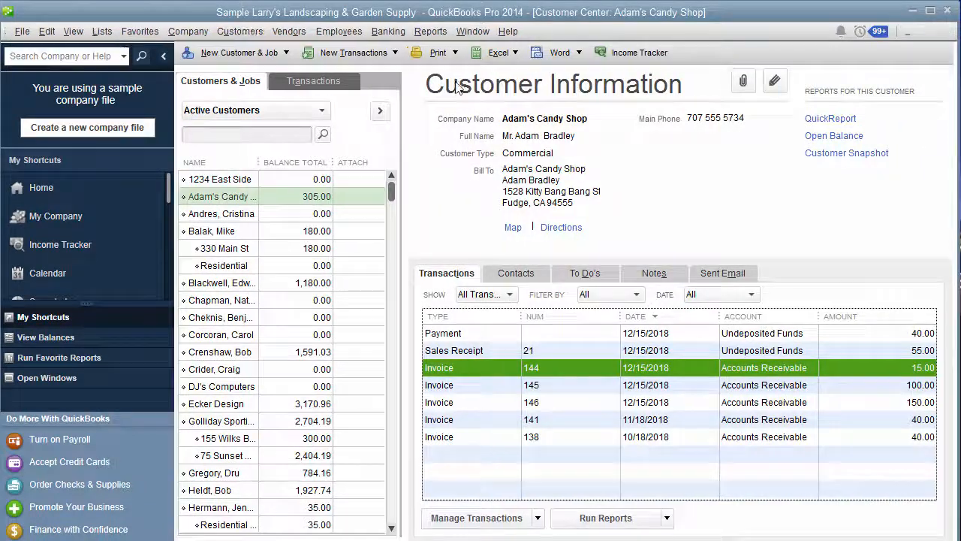
Run the Sales by Customer Summary report and look through it
left_click(434, 32)
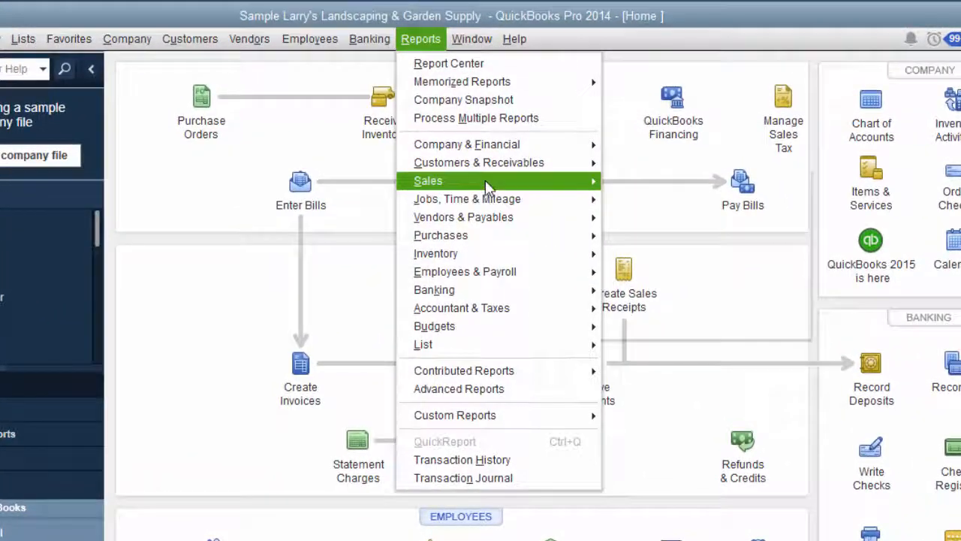
mouse_move(487, 172)
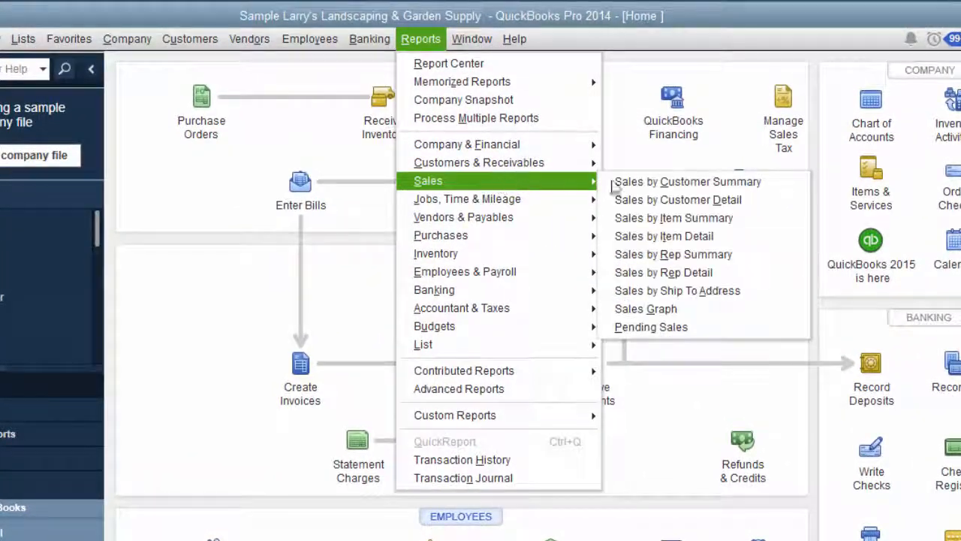
left_click(668, 184)
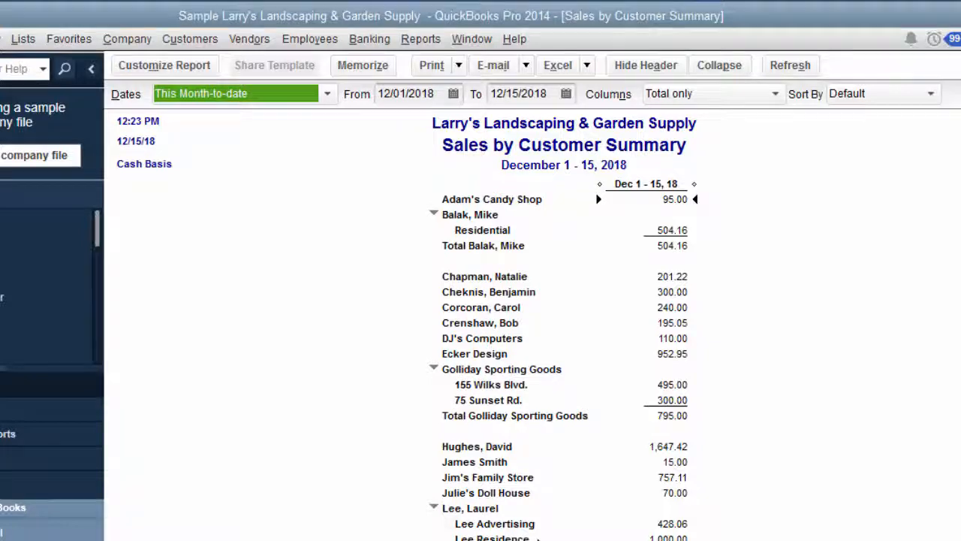
scroll(536, 534, "down", 1)
scroll(537, 532, "up", 1)
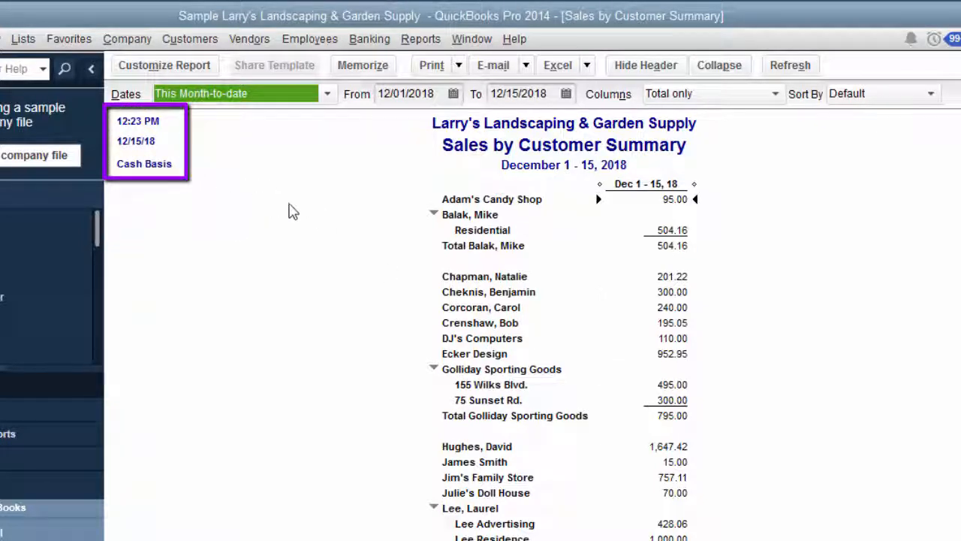
Customize the report to use the Accrual basis and select Rep as the field to filter by
left_click(210, 66)
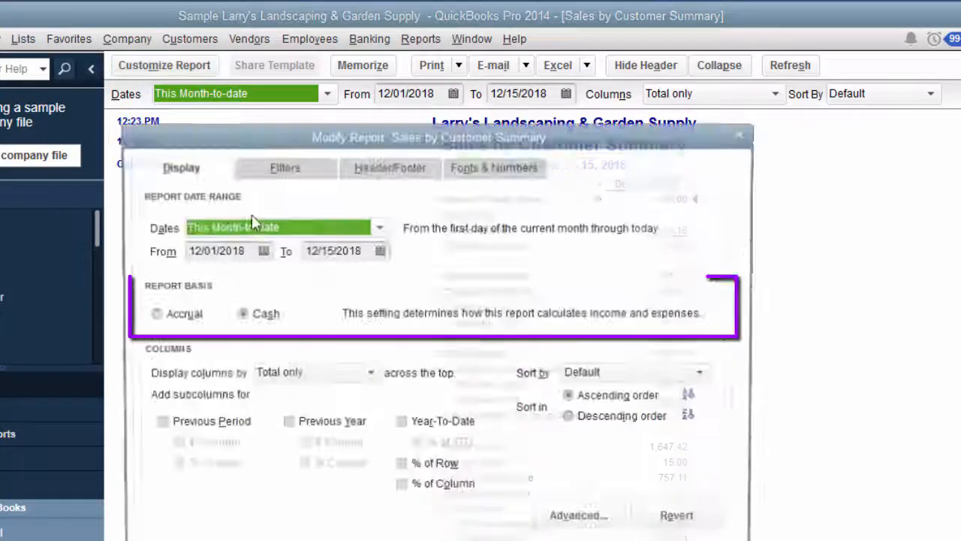
left_click(184, 315)
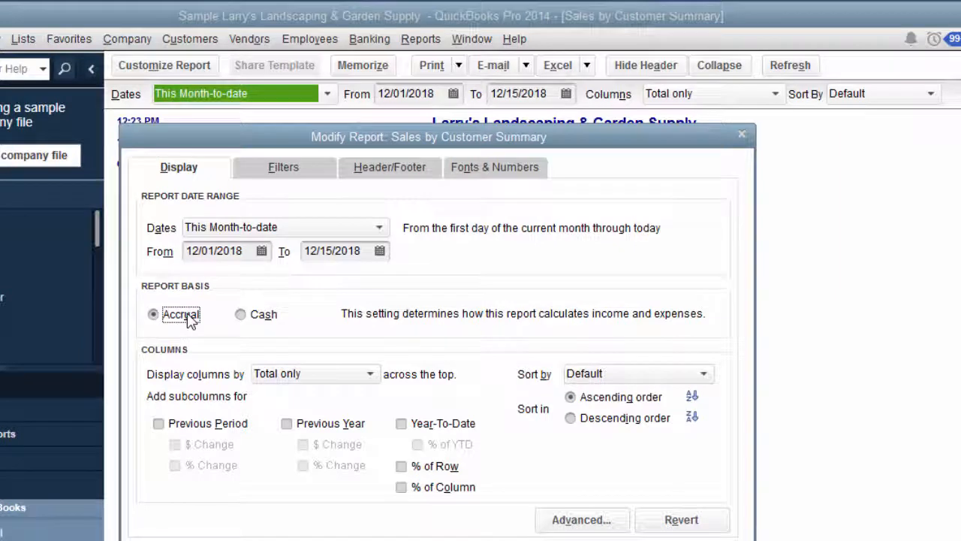
left_click(293, 168)
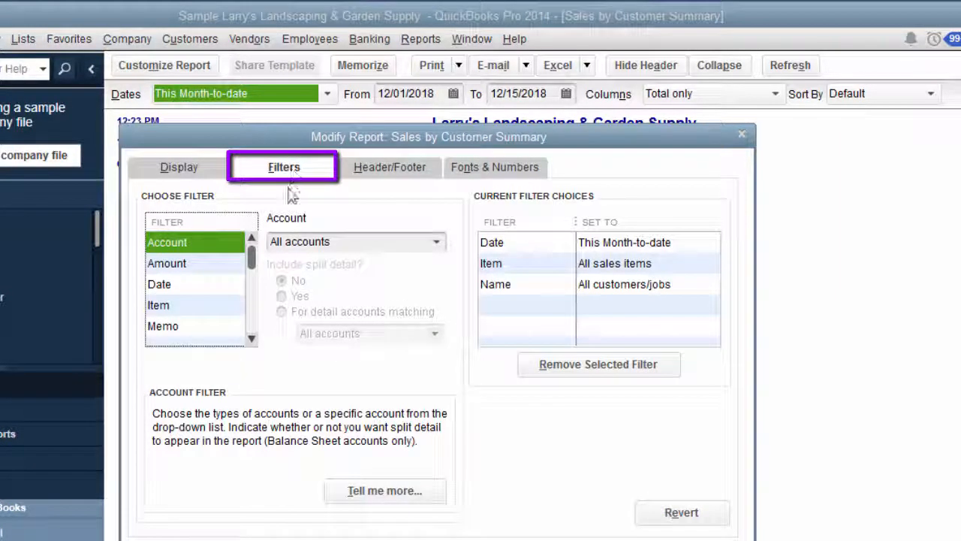
left_click_drag(251, 262, 256, 314)
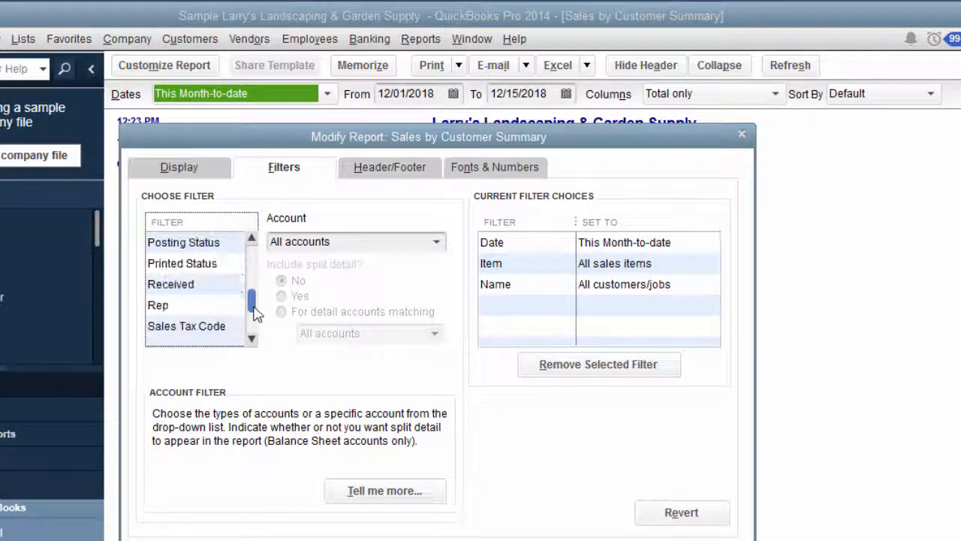
left_click(158, 305)
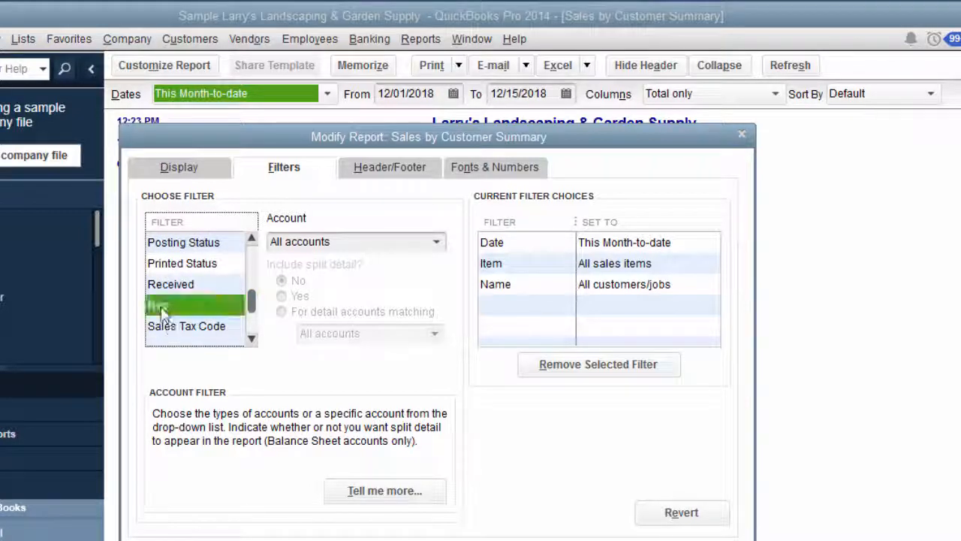
left_click(438, 241)
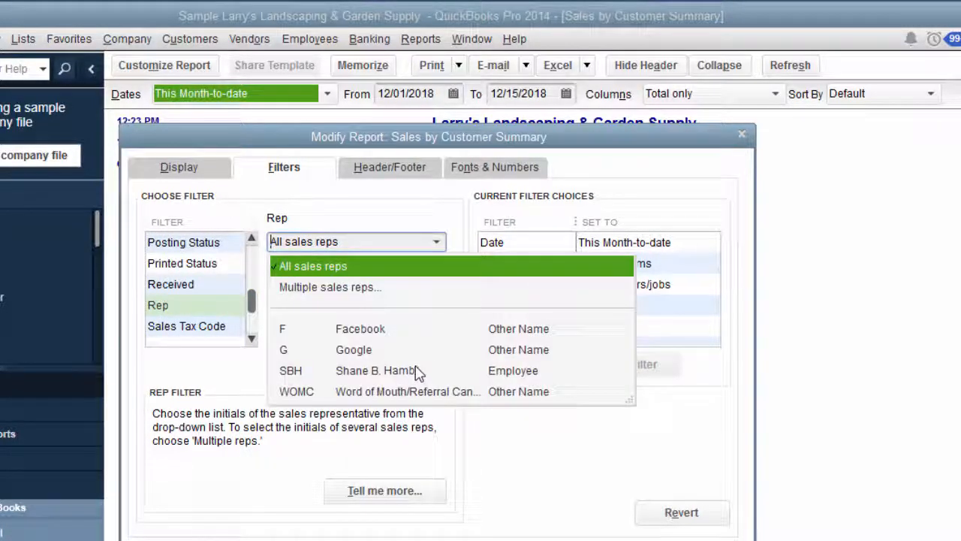
left_click(333, 293)
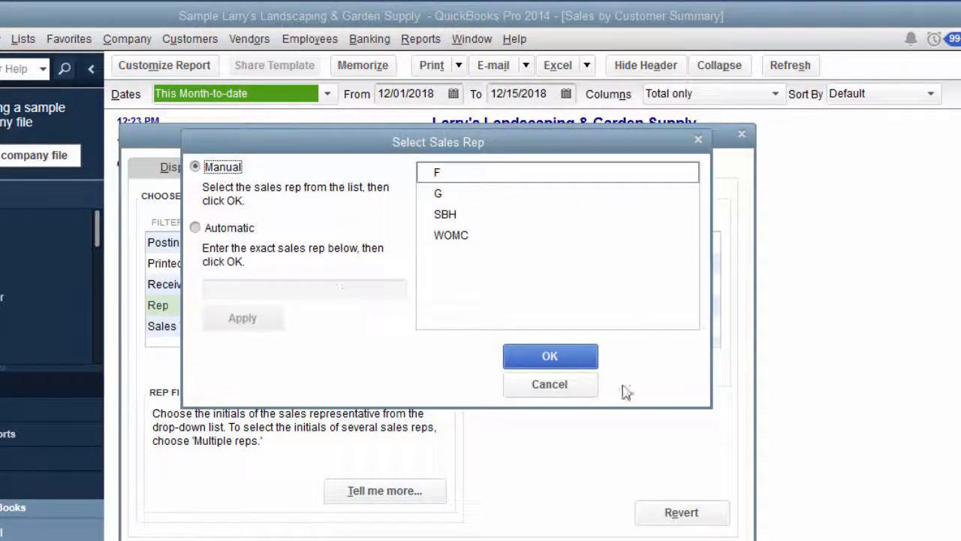
left_click(593, 393)
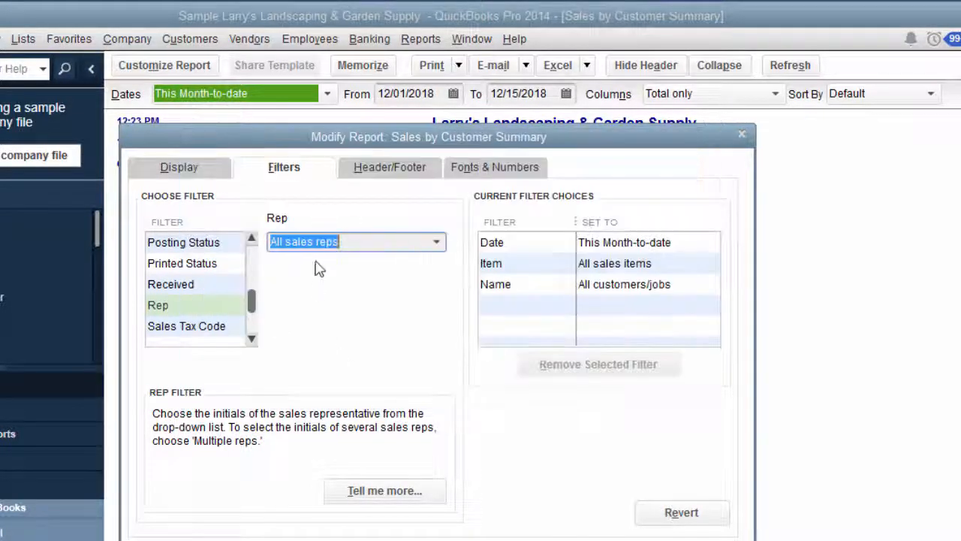
Set the Rep filter to F for Facebook and apply the report changes
left_click(447, 246)
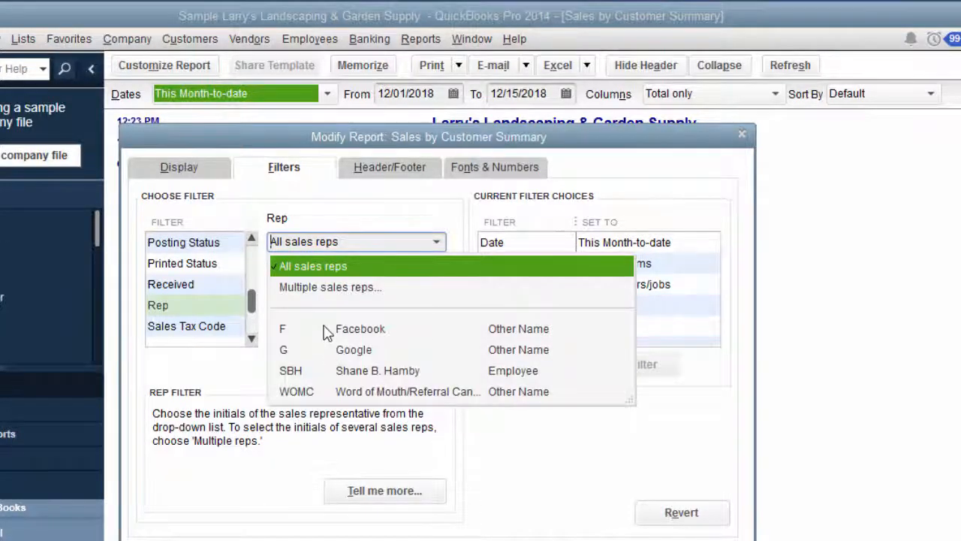
left_click(326, 332)
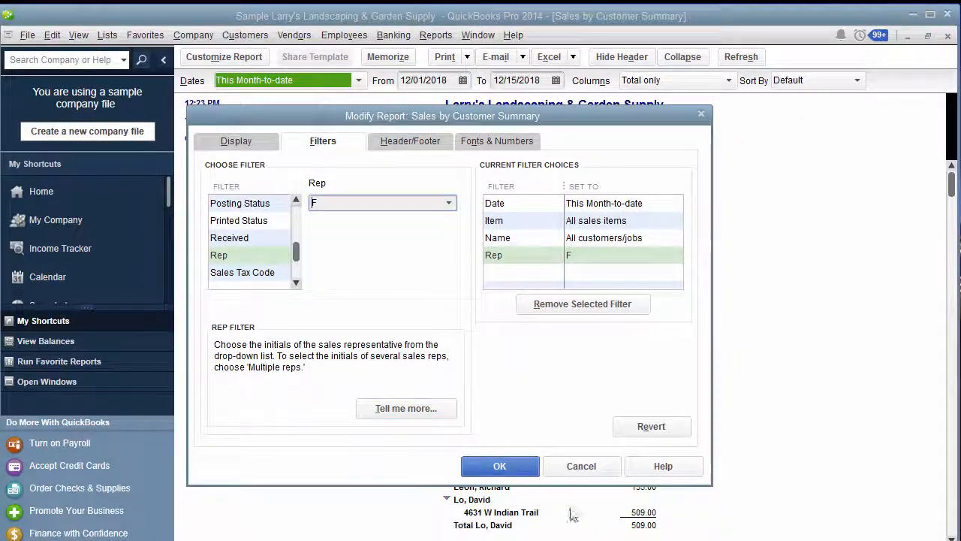
left_click(515, 471)
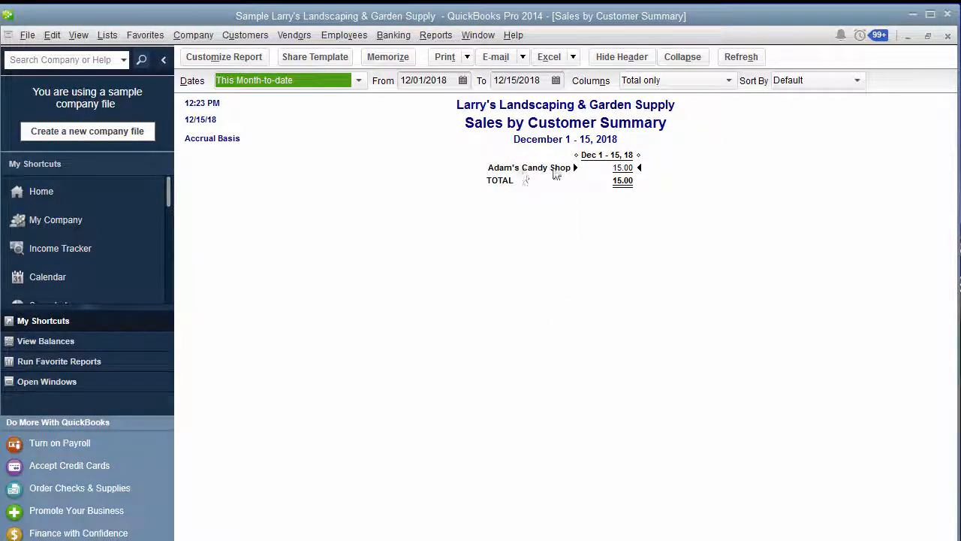
Drill down from the Adam's Candy Shop total to the underlying invoice to check its rep, then close the invoice
double_click(622, 171)
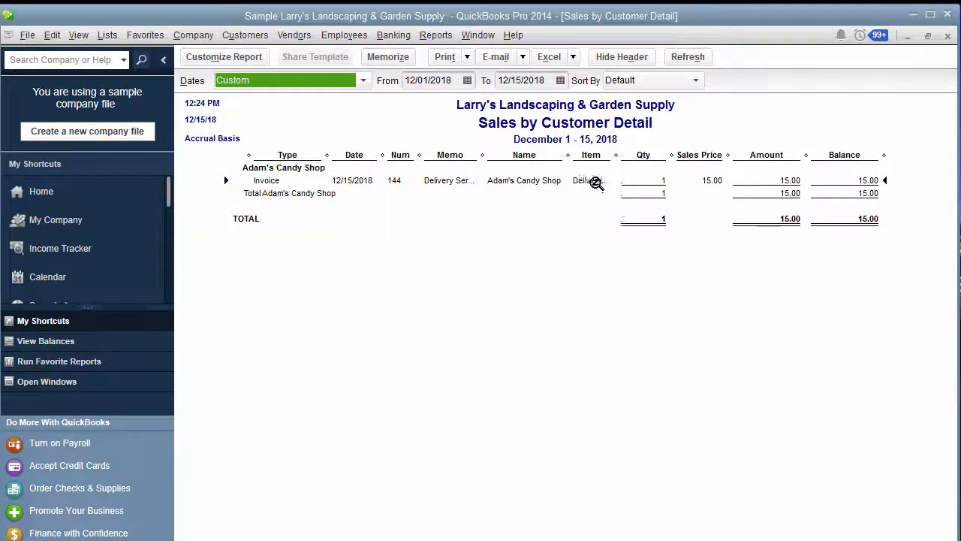
double_click(593, 181)
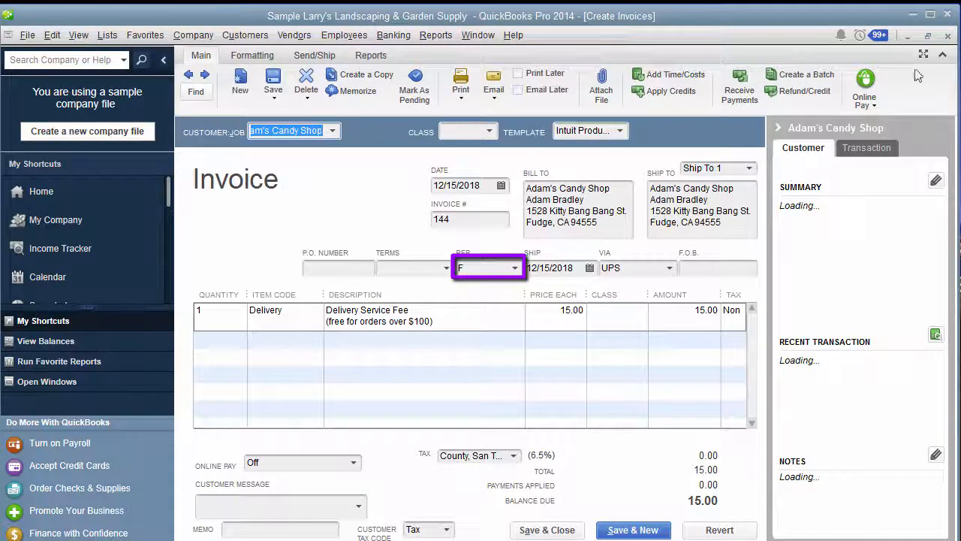
left_click(948, 38)
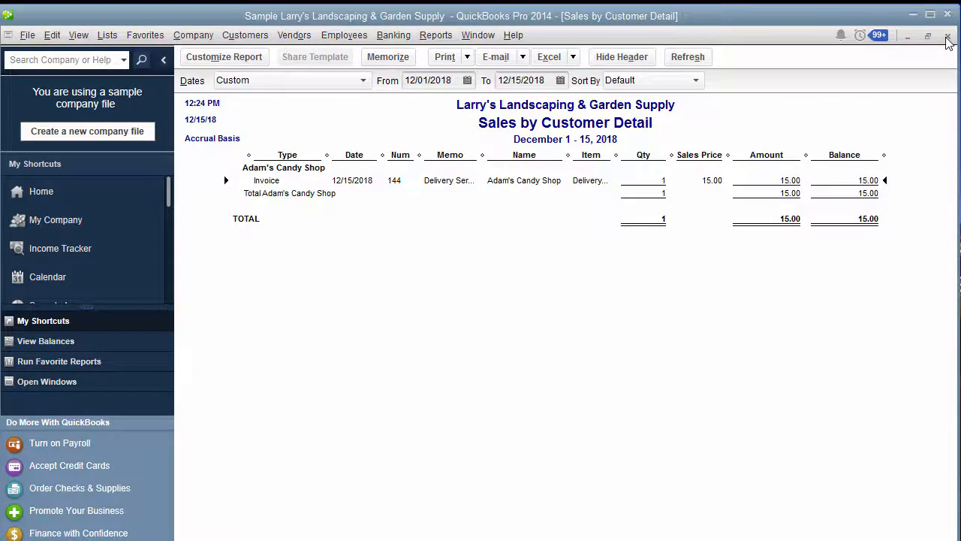
Close the customer detail report and change the summary report's title to "Sales by Customer Summary - Facebook"
left_click(947, 38)
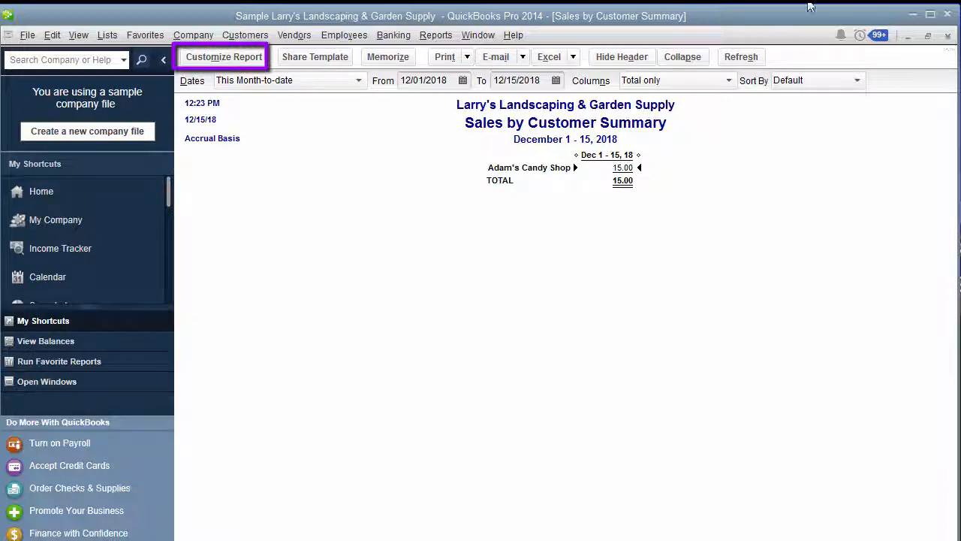
left_click(256, 57)
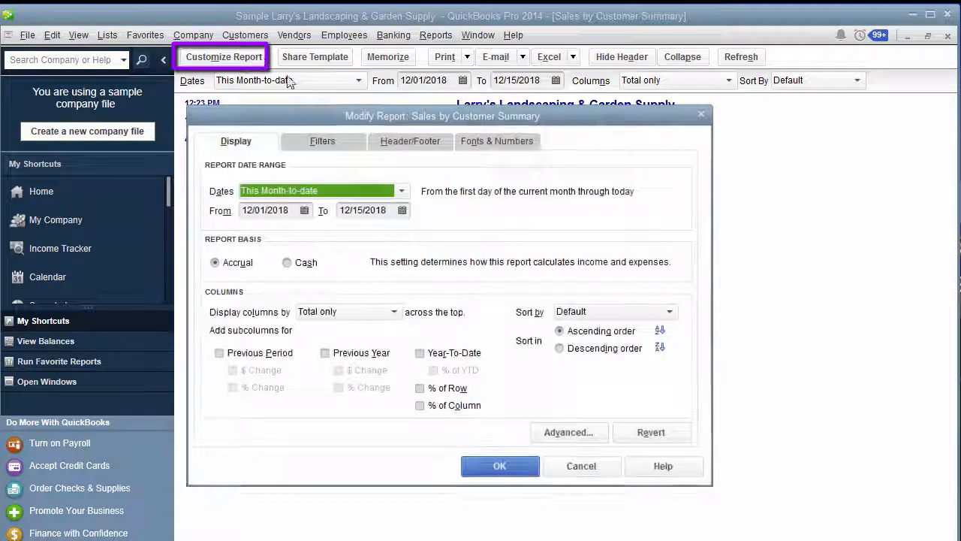
left_click(405, 141)
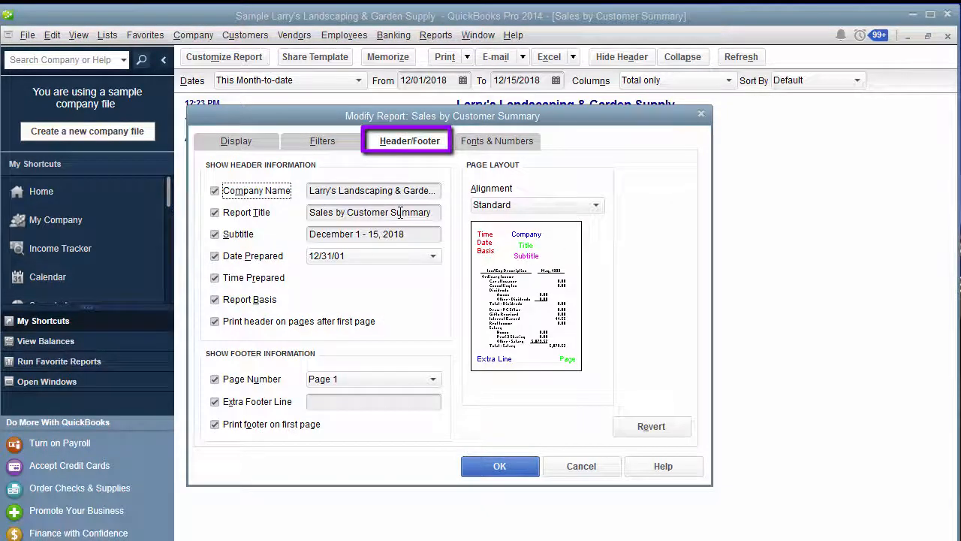
left_click(435, 212)
type("_")
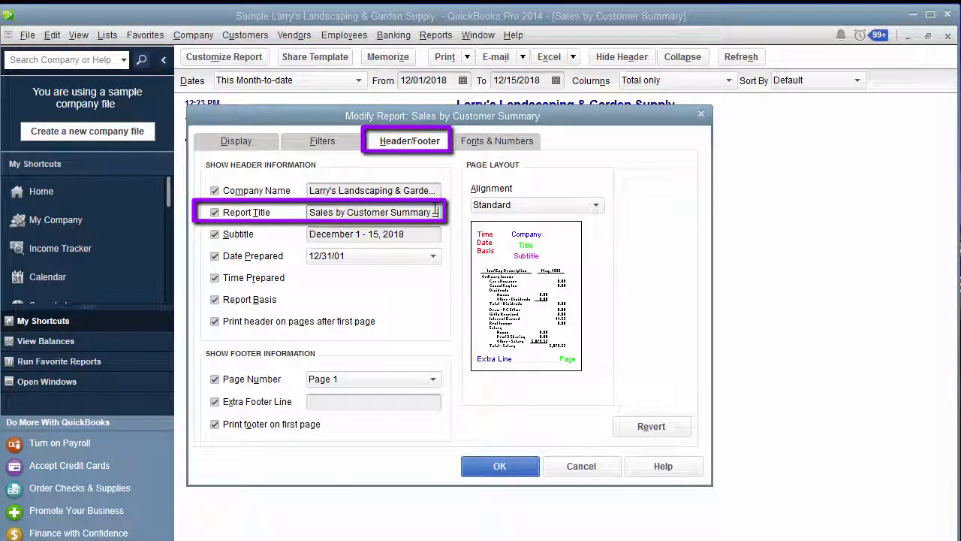
type("Favo")
key("BackSpace")
key("BackSpace")
key("BackSpace")
key("BackSpace")
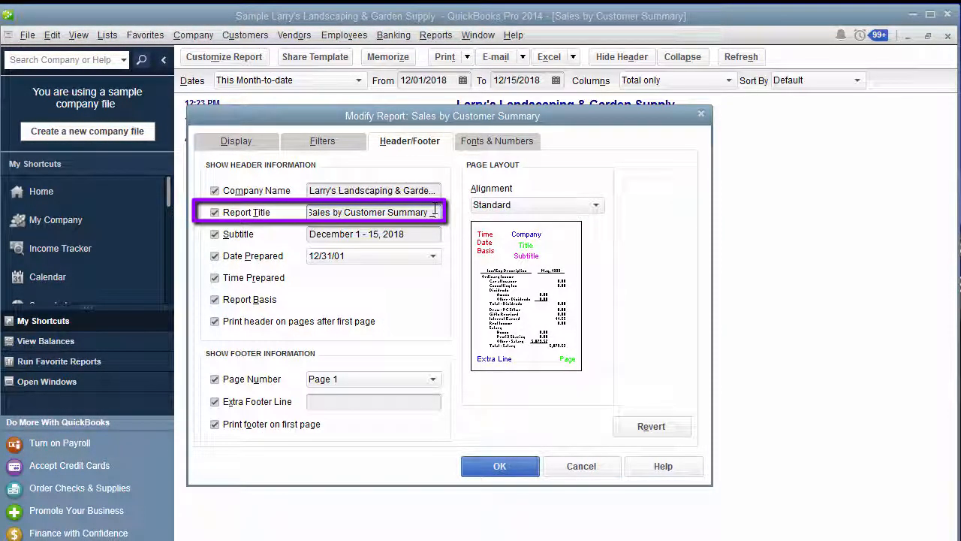
key("BackSpace")
key("BackSpace")
type("- Facevo")
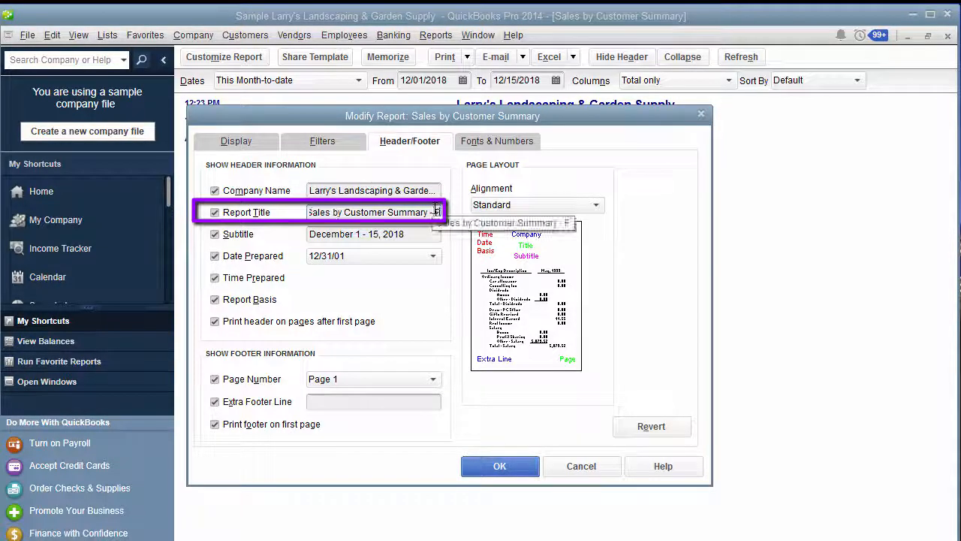
key("BackSpace")
key("BackSpace")
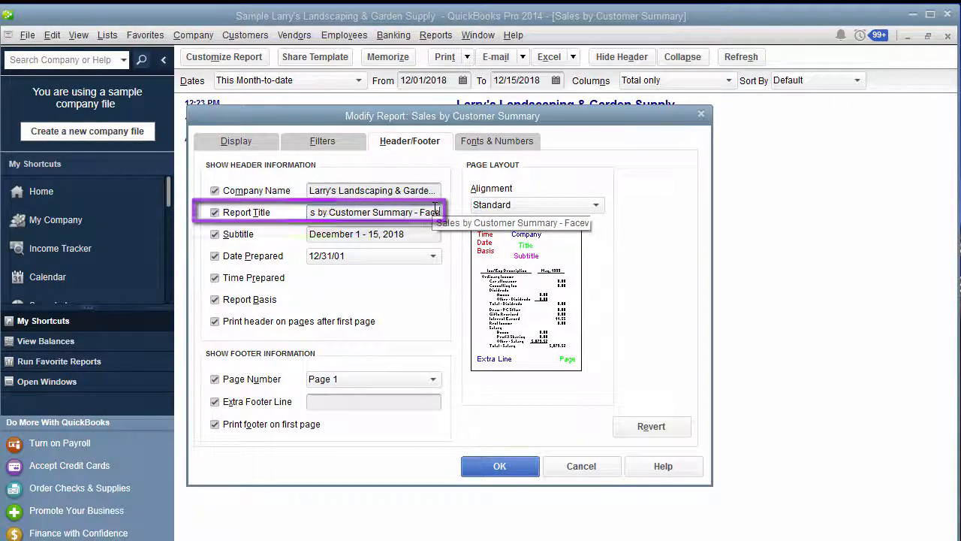
type("book")
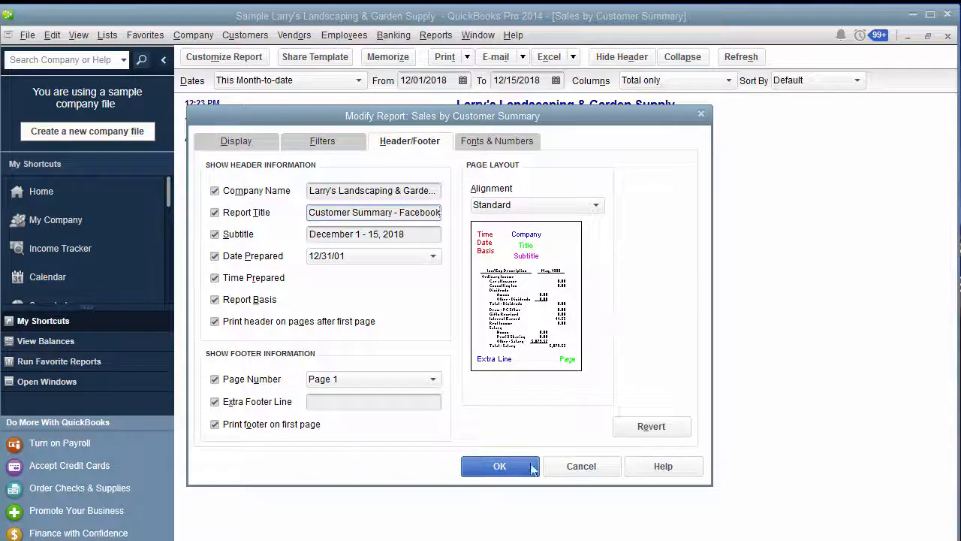
left_click(499, 466)
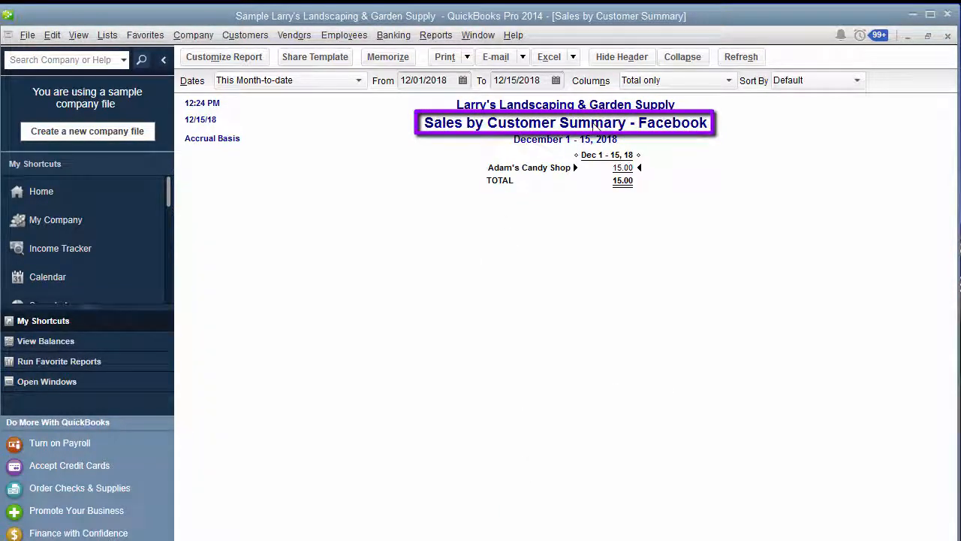
Open the memorized report Sales by Customer Facebook and look over the other memorized reports available
left_click(434, 36)
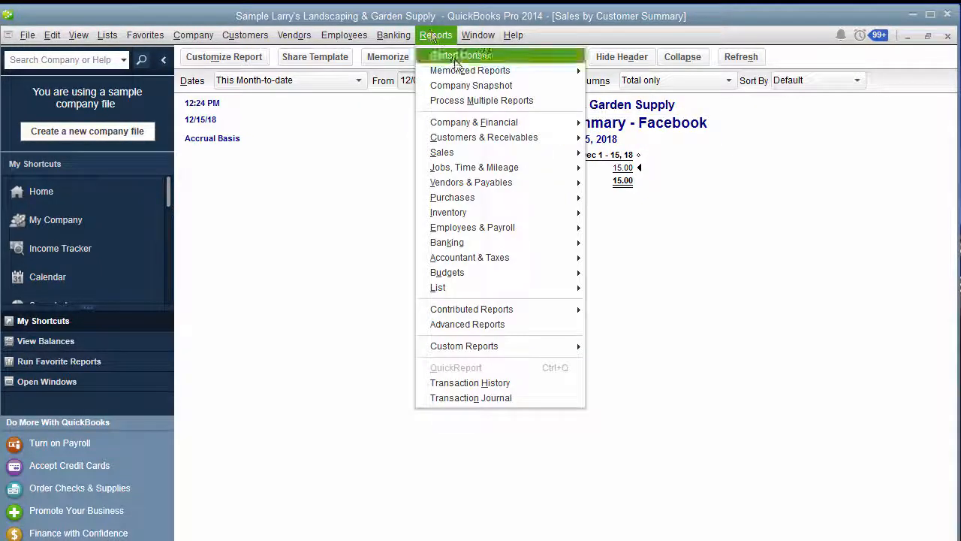
mouse_move(450, 70)
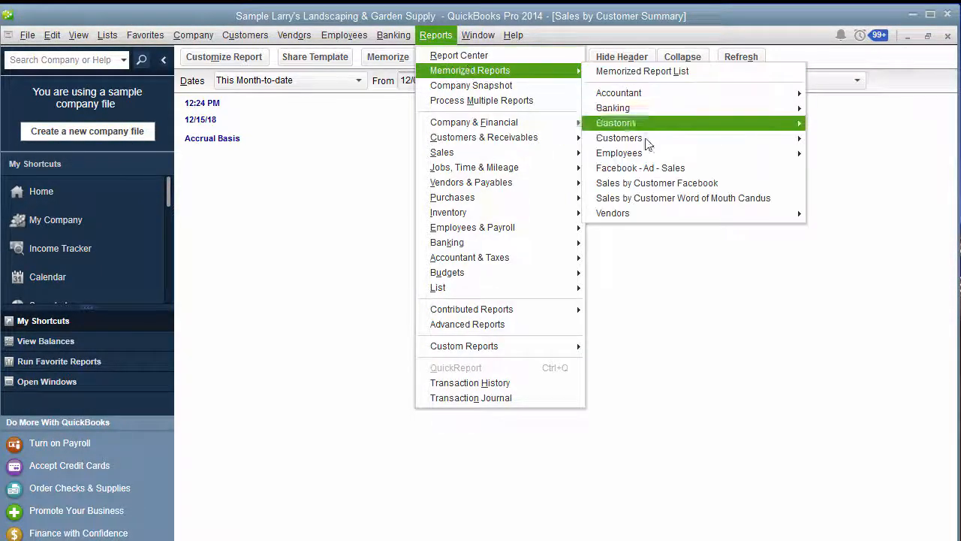
left_click(657, 186)
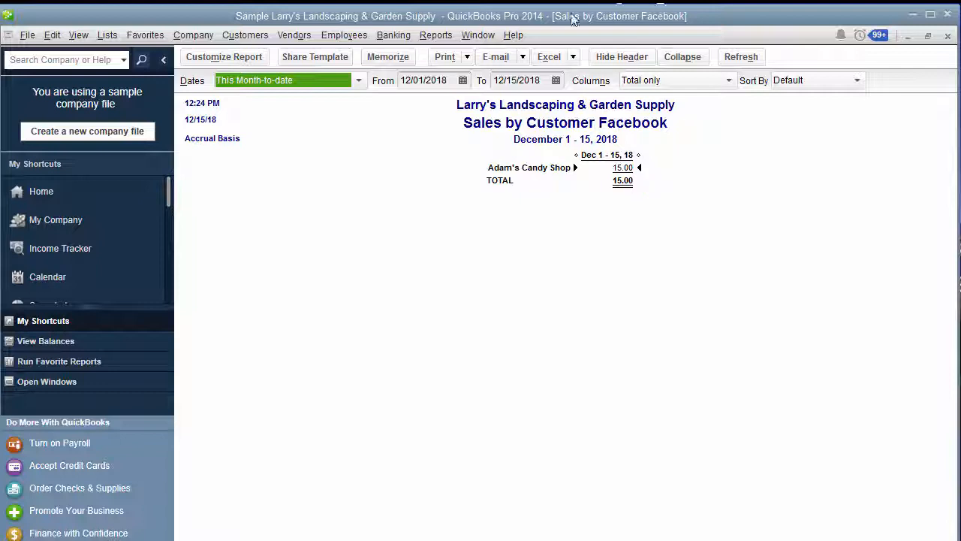
left_click(435, 35)
mouse_move(449, 71)
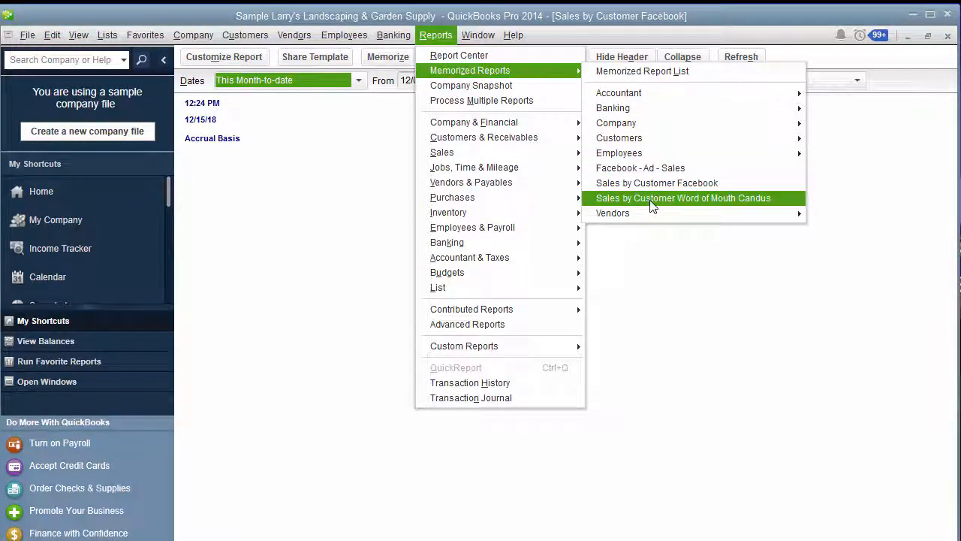
left_click(661, 265)
Customize the Sales by Customer Facebook report by setting its Rep filter to G for Google
left_click(239, 60)
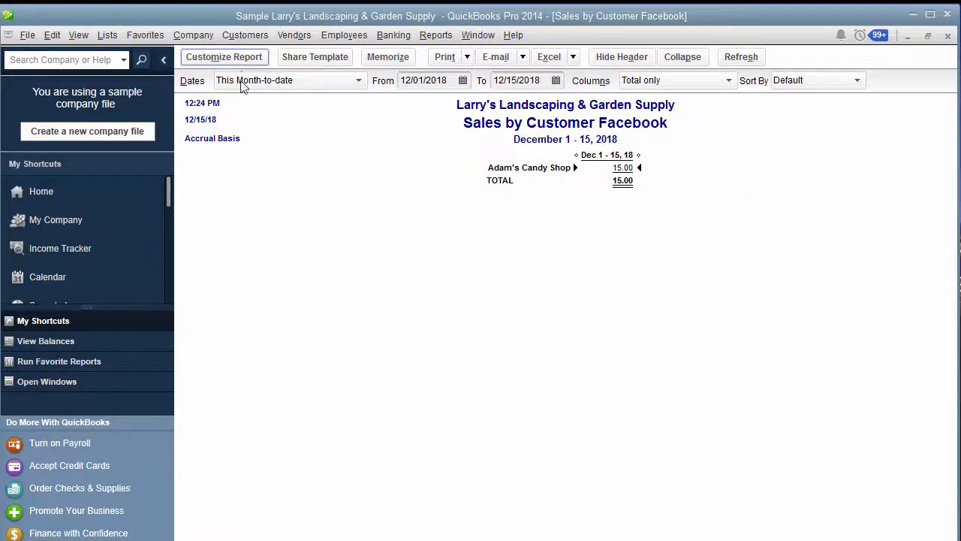
left_click(308, 142)
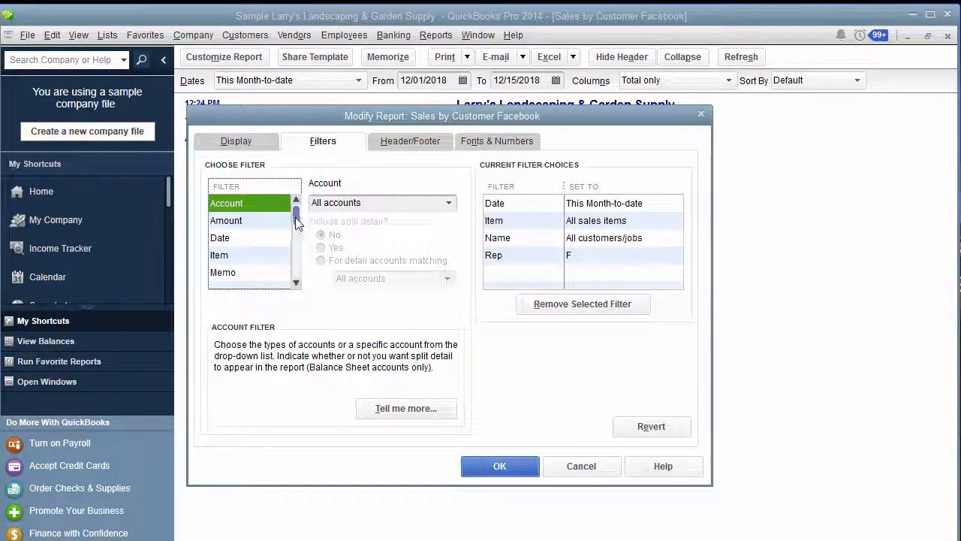
left_click_drag(297, 229, 298, 251)
left_click(551, 256)
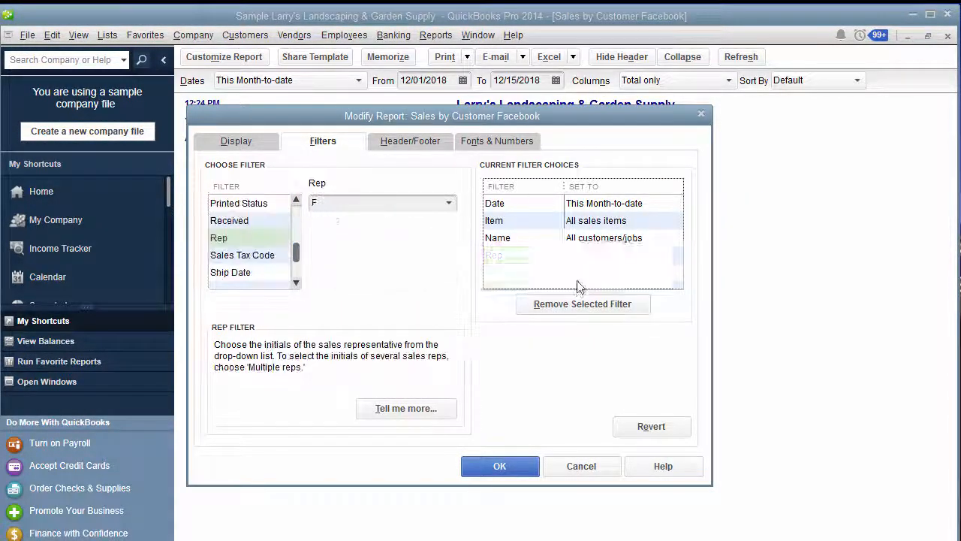
left_click(449, 203)
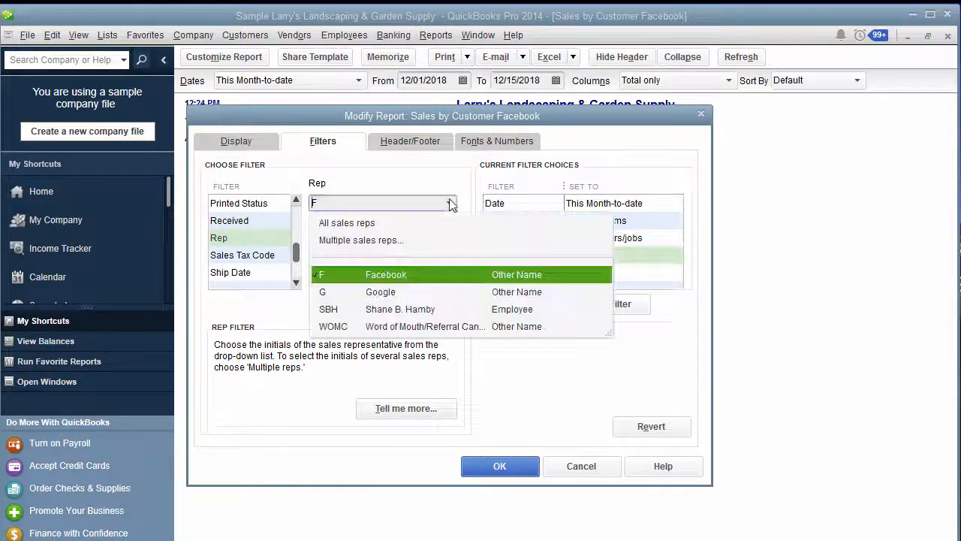
left_click(395, 294)
Change the report title to "Sales by Customer Google" and apply the report changes
left_click(410, 141)
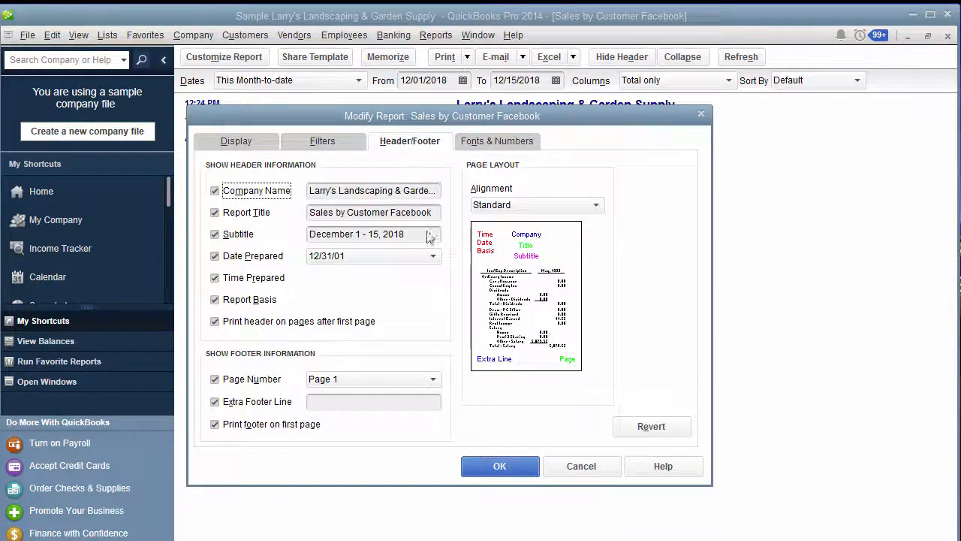
left_click(391, 216)
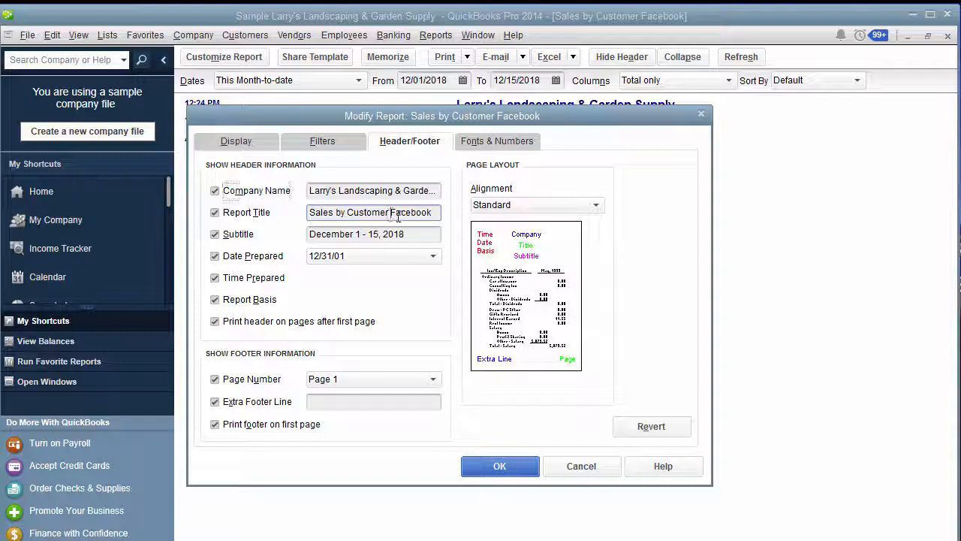
left_click_drag(391, 217, 556, 247)
type("Google")
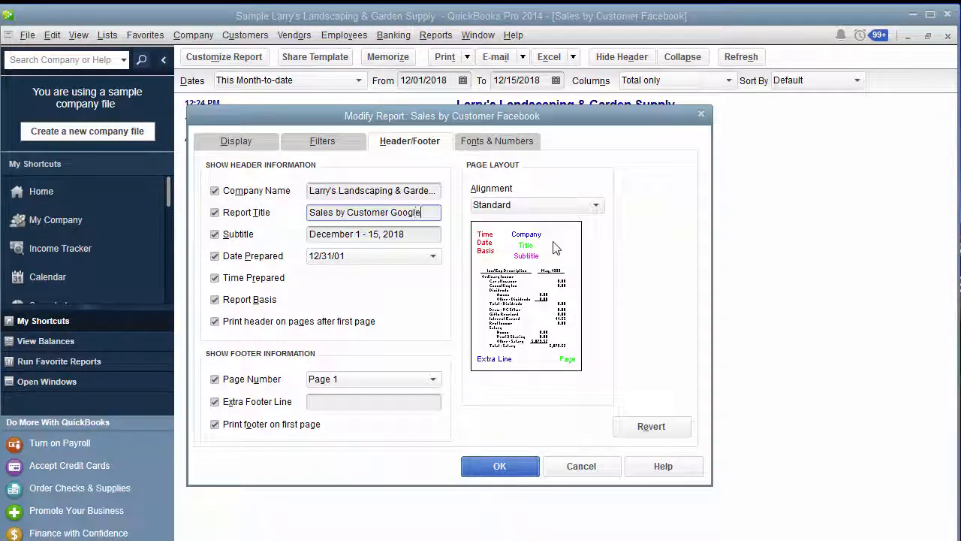
left_click(534, 464)
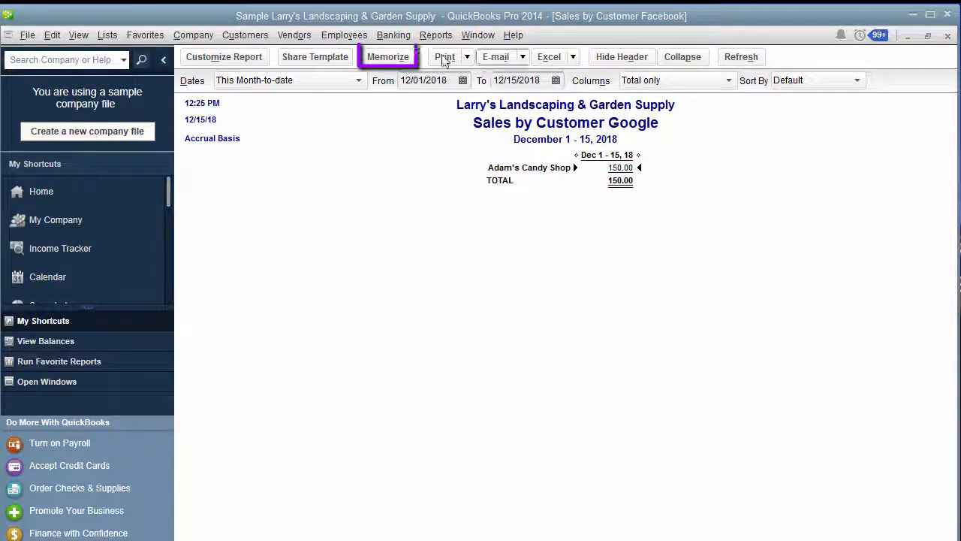
Memorize the report as a new one named "Sales by Customer Google" and check the list of memorized reports
left_click(399, 58)
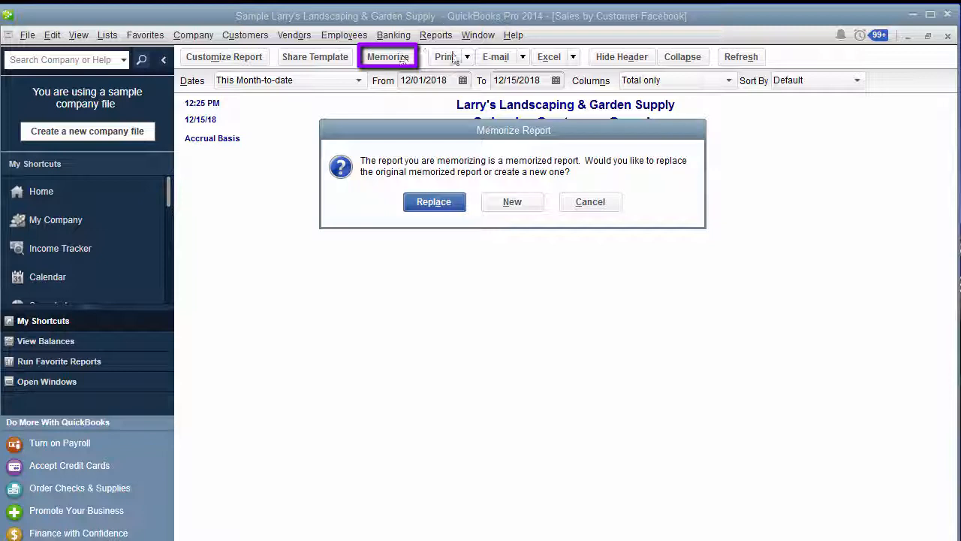
left_click(518, 209)
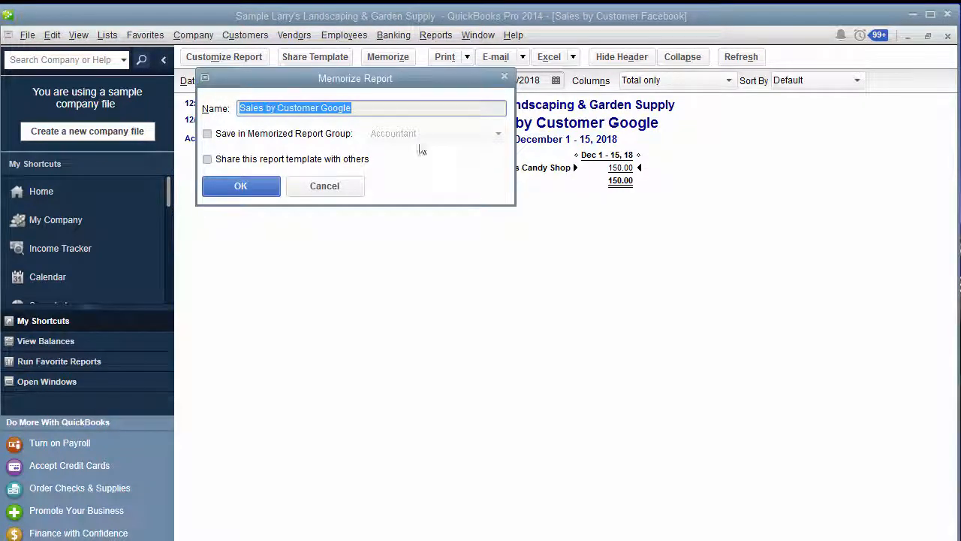
left_click(256, 191)
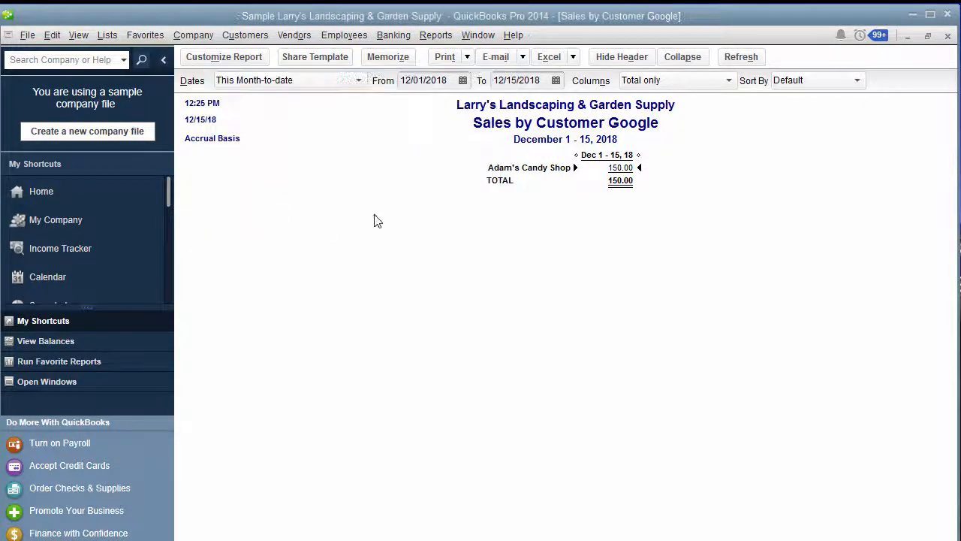
left_click(436, 35)
mouse_move(474, 78)
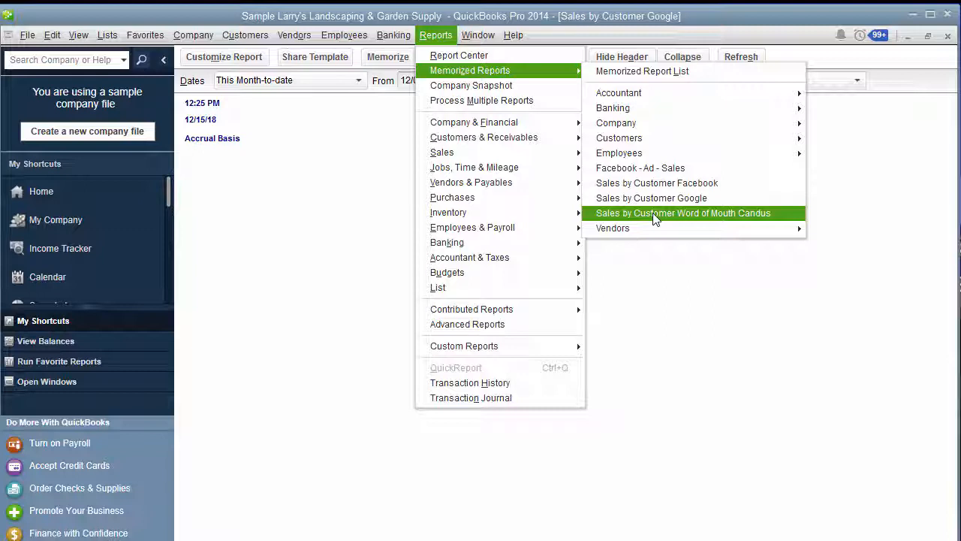
left_click(691, 305)
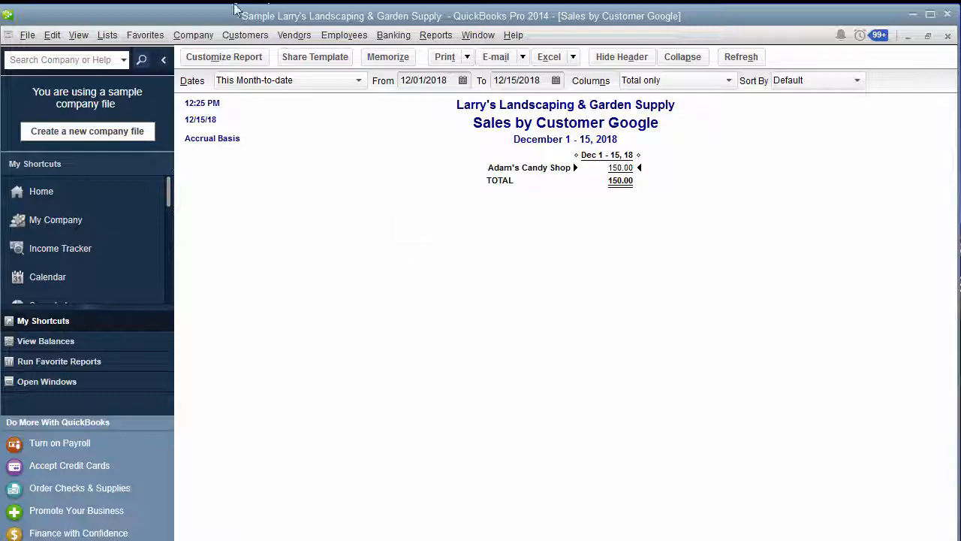
Customize the Google report by adding a Customer Type filter set to Commercial
left_click(238, 58)
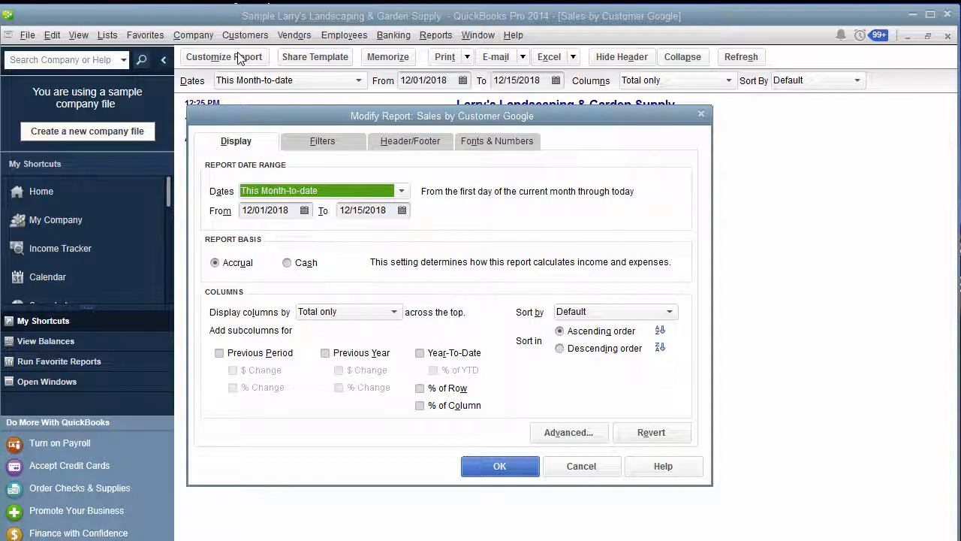
left_click(333, 141)
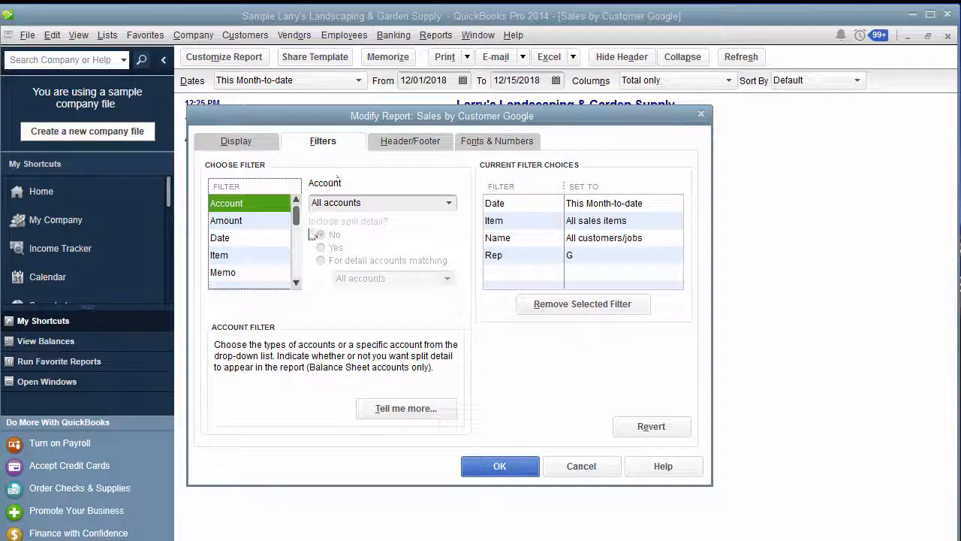
scroll(297, 222, "down", 2)
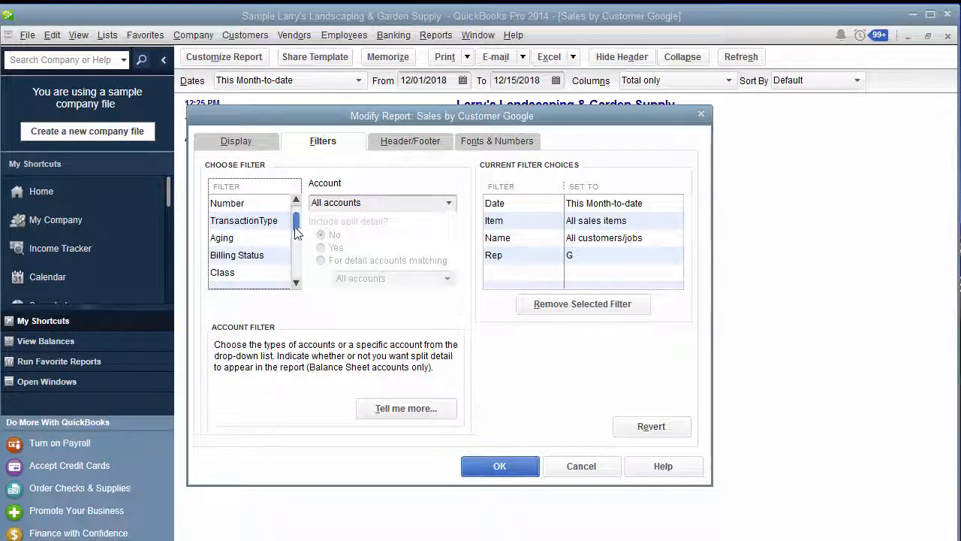
left_click(298, 284)
left_click(297, 283)
left_click(298, 283)
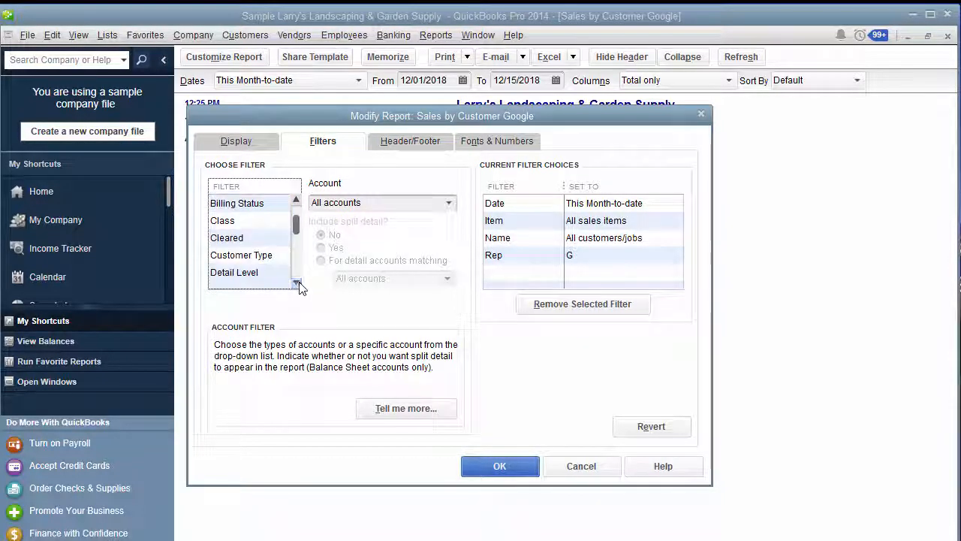
left_click(270, 256)
left_click(448, 203)
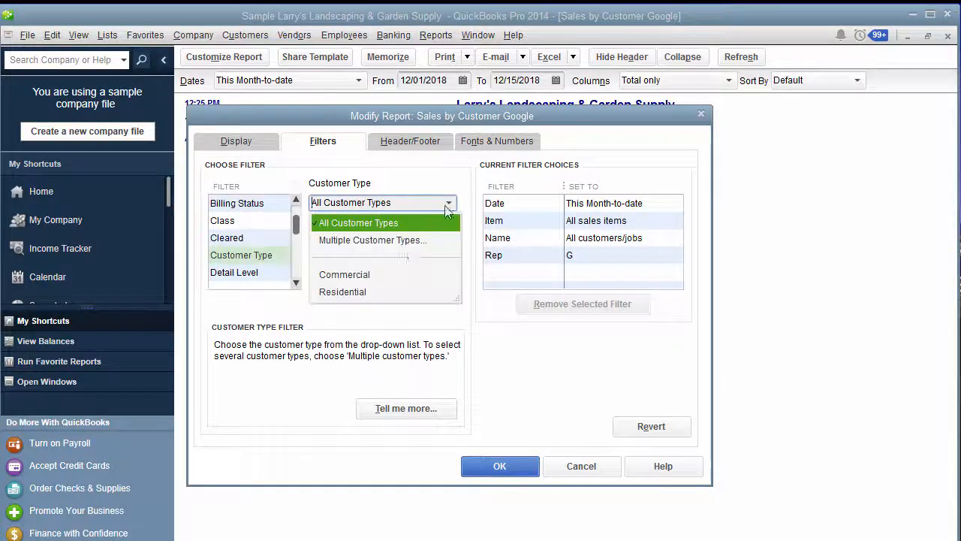
left_click(382, 272)
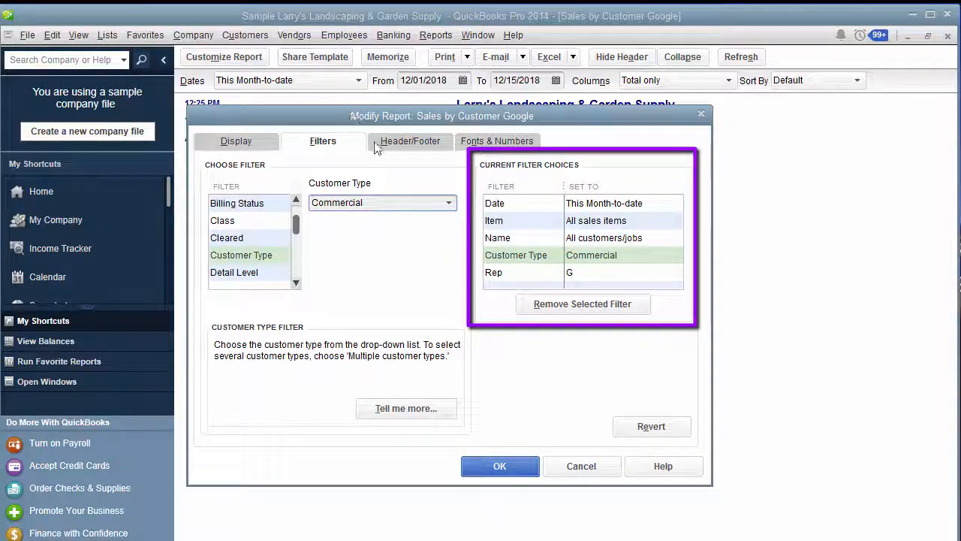
Remove the Rep filter from the report's current filters, keeping the Customer Type filter set to Commercial
left_click(541, 274)
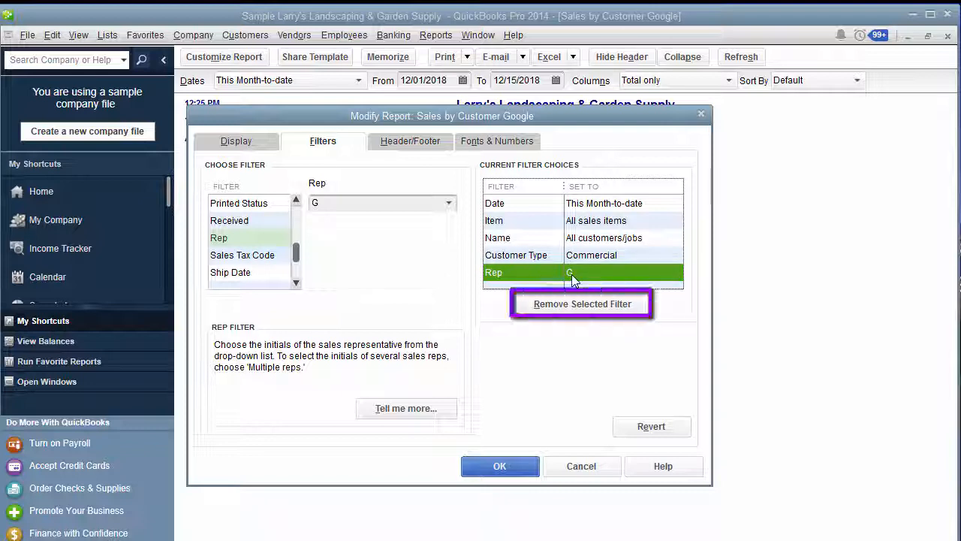
left_click(573, 304)
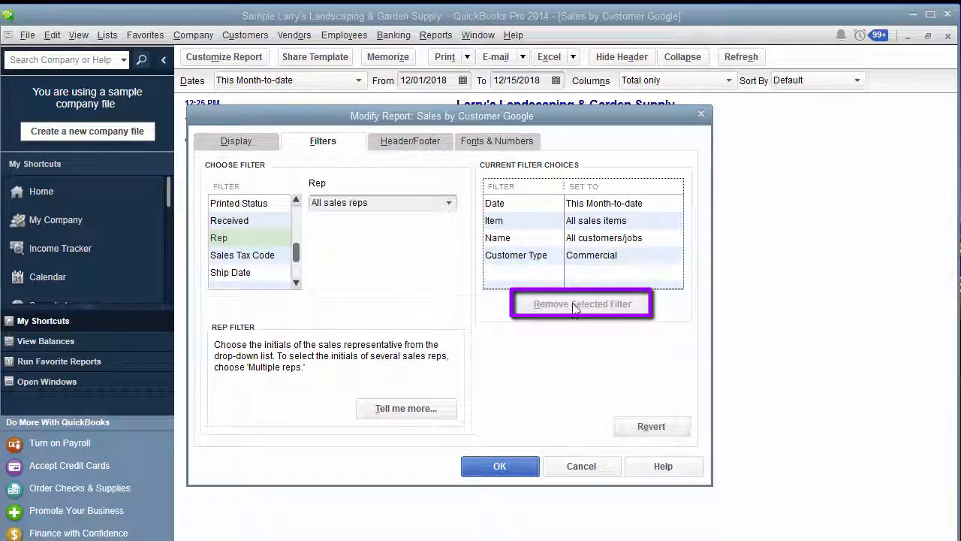
left_click(559, 259)
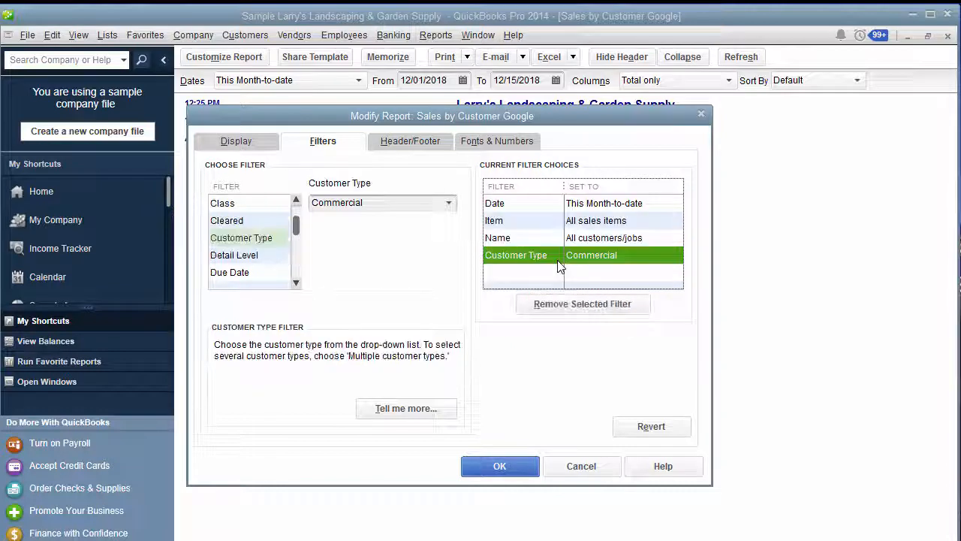
Change the report title to "Sales by Customer Commerical", recheck the filters and apply the report changes
left_click(425, 142)
double_click(393, 212)
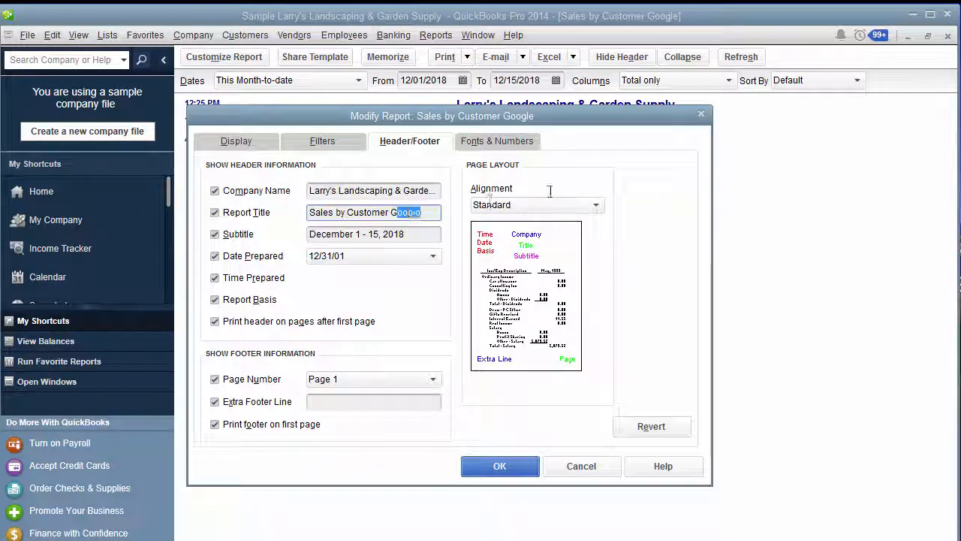
key("BackSpace")
type("Commeri")
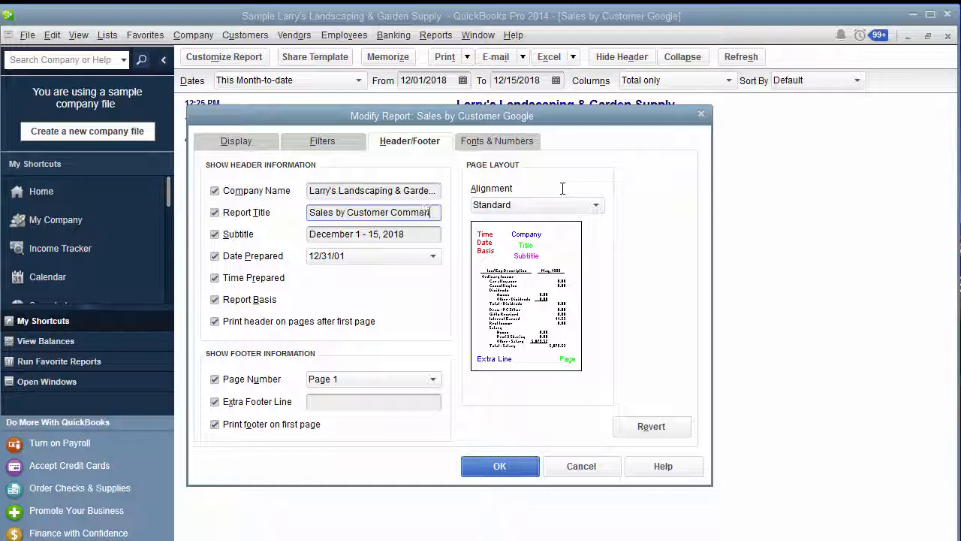
type("cia")
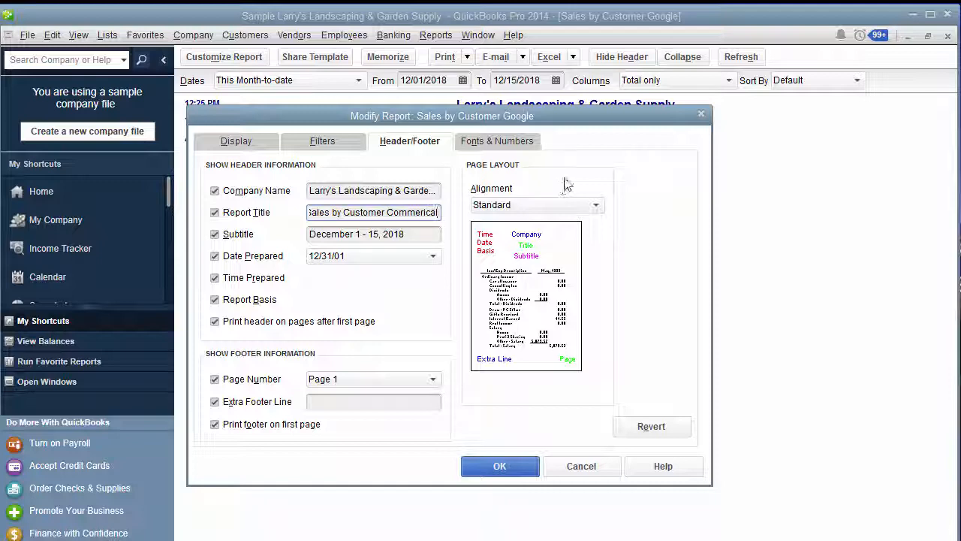
left_click(348, 150)
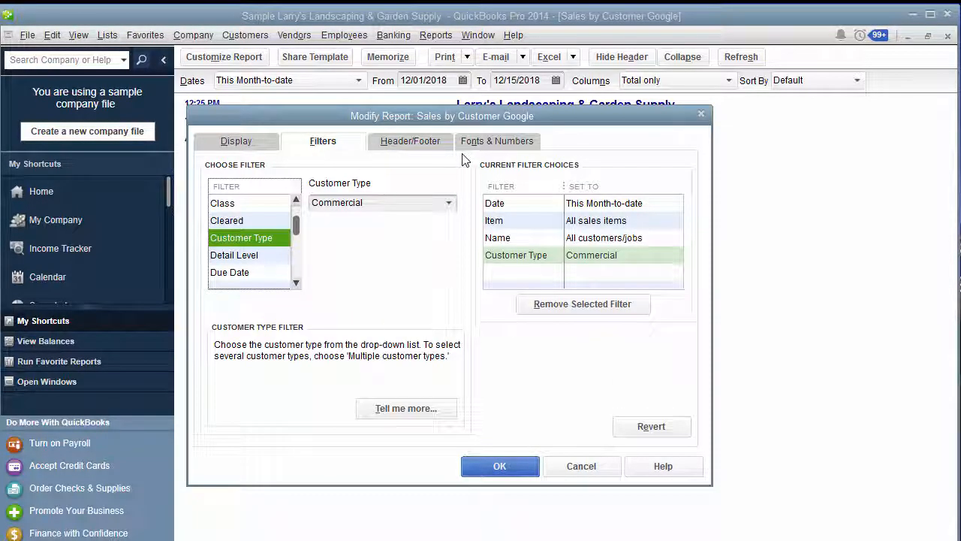
left_click(438, 144)
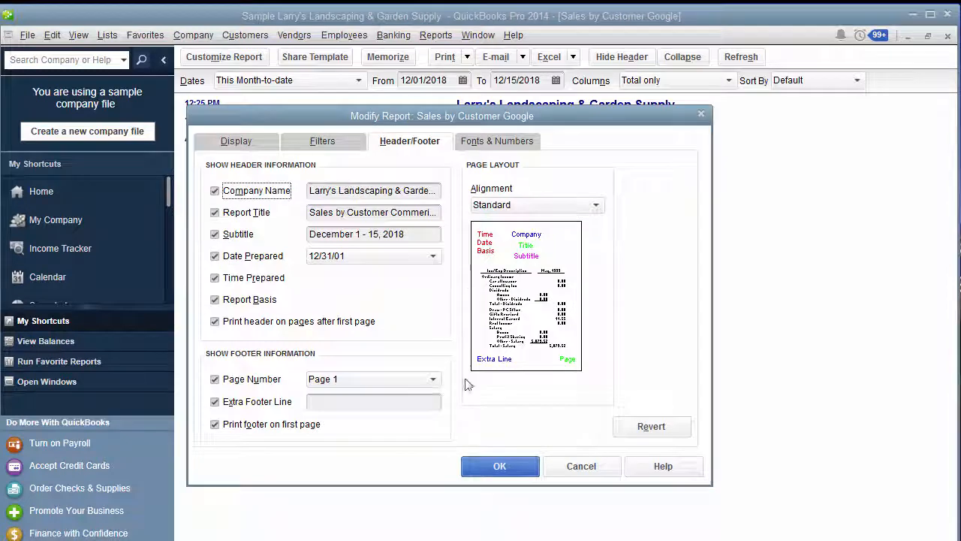
left_click(487, 458)
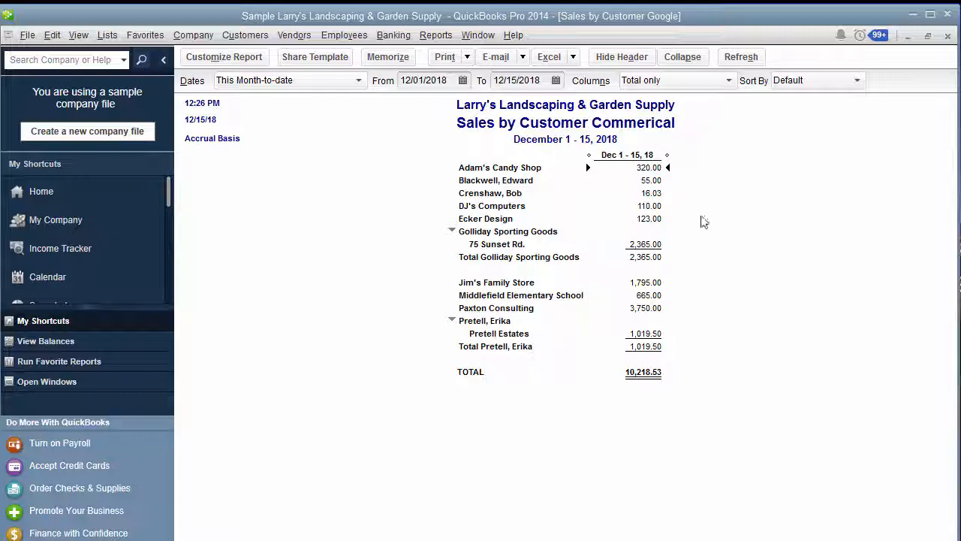
Memorize the report as a new one named "Sales by Customer Commerical"
left_click(388, 57)
left_click(529, 205)
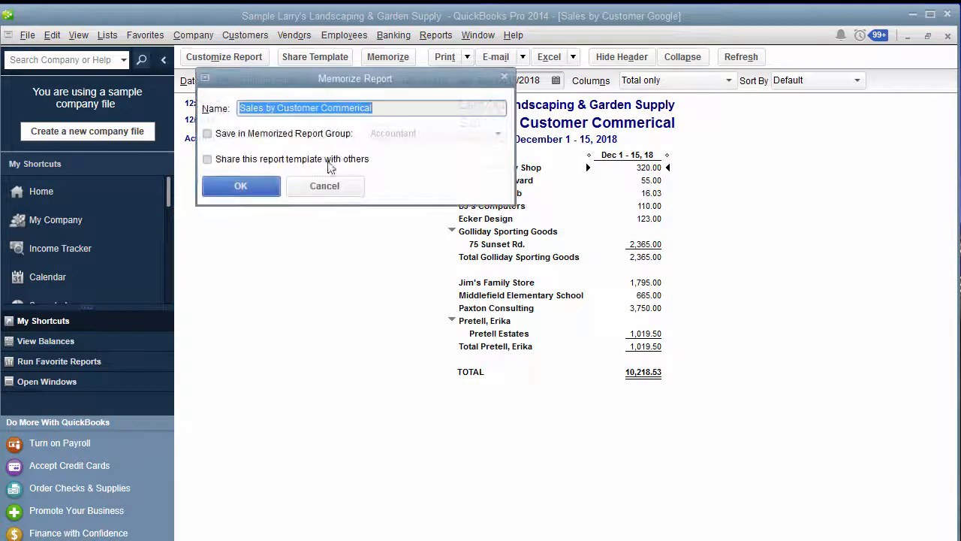
left_click(244, 188)
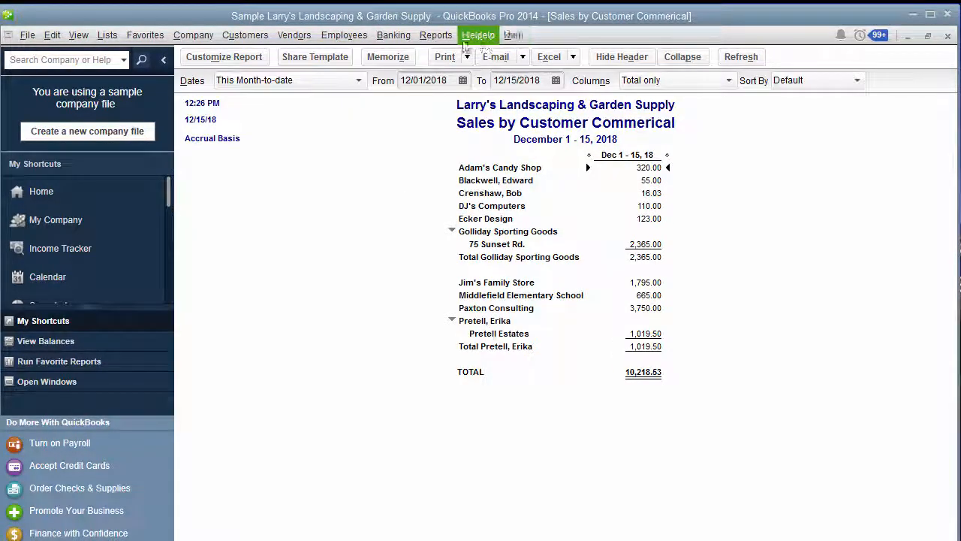
Open the memorized Sales by Customer Google report and the memorized Sales by Customer Facebook report to view their sales
left_click(467, 37)
mouse_move(435, 35)
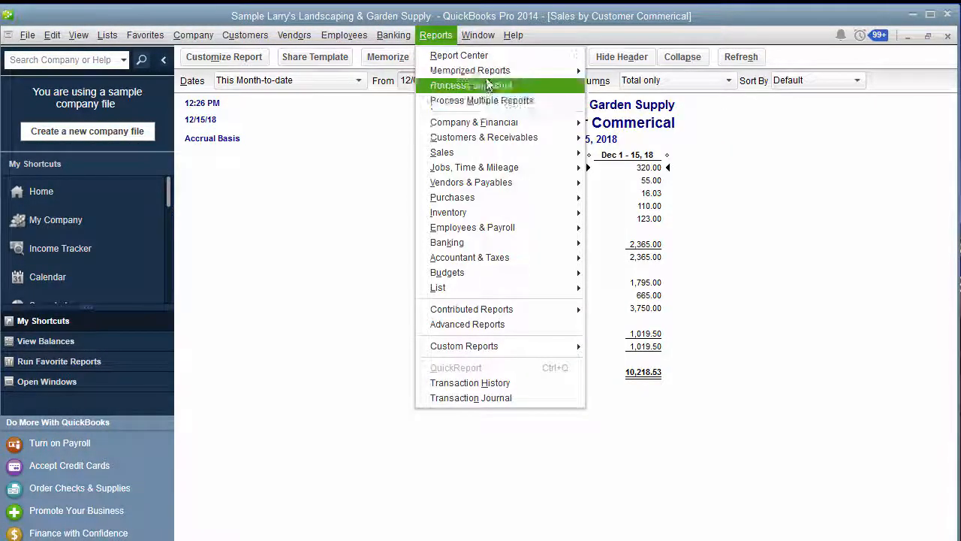
mouse_move(488, 70)
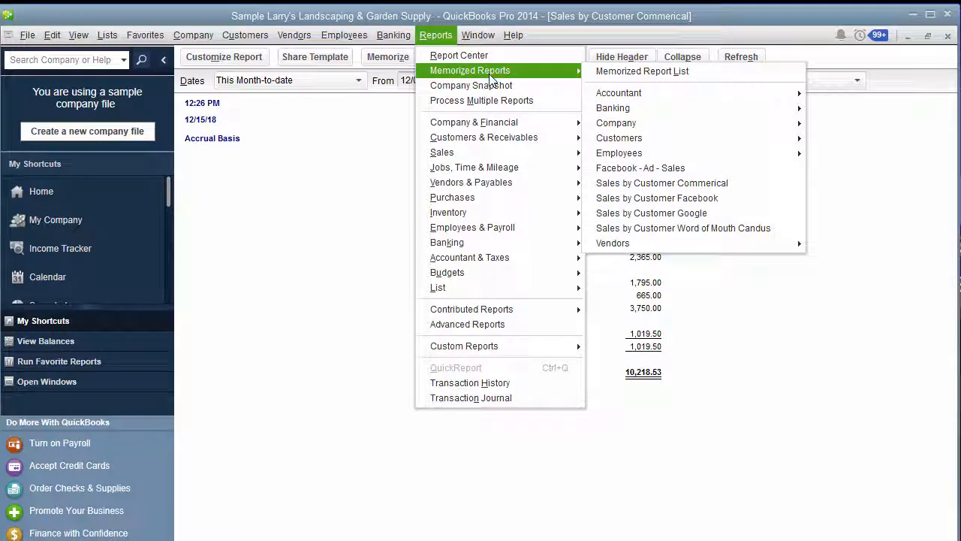
left_click(647, 215)
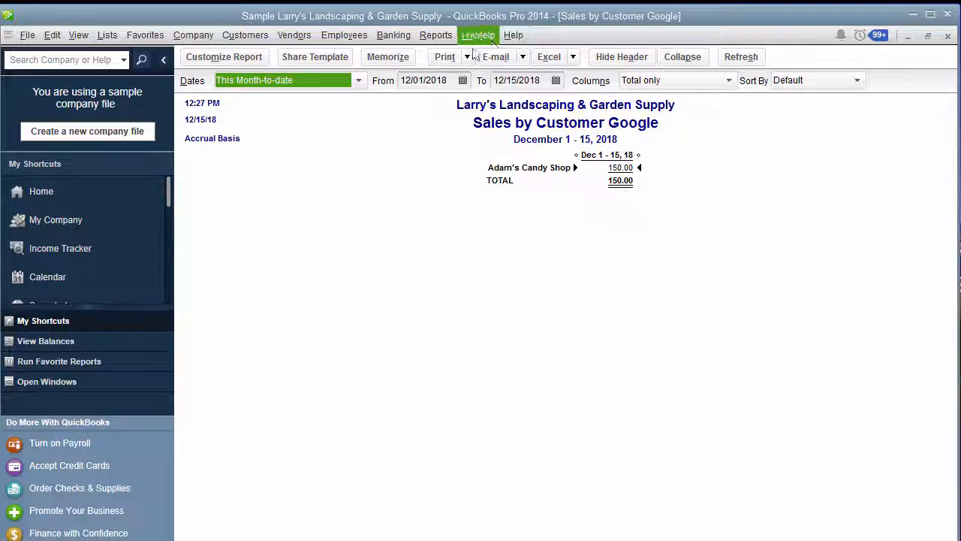
left_click(436, 35)
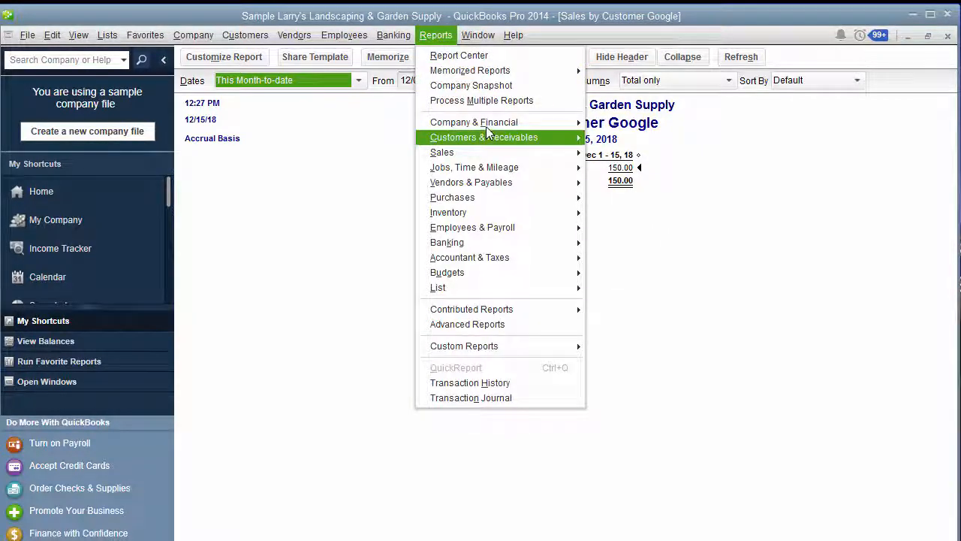
mouse_move(481, 72)
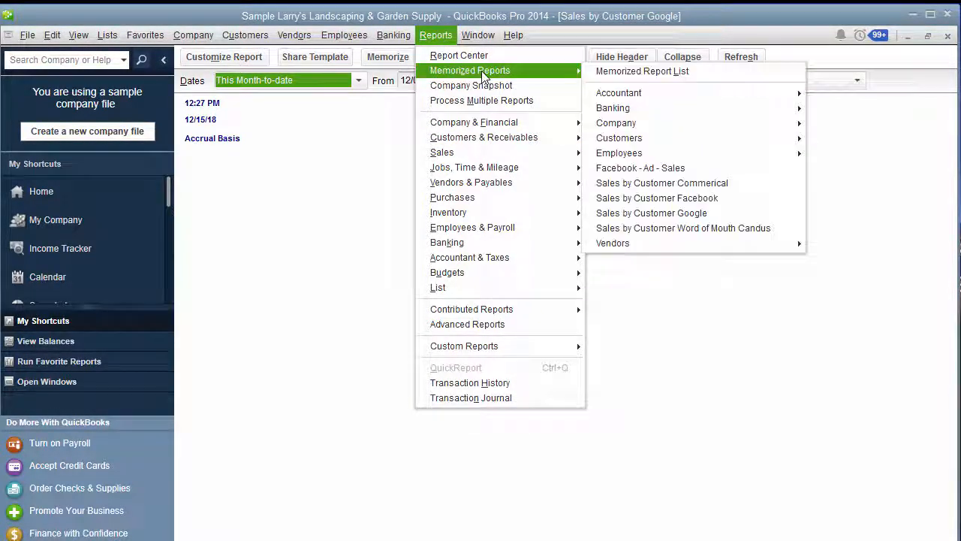
left_click(759, 198)
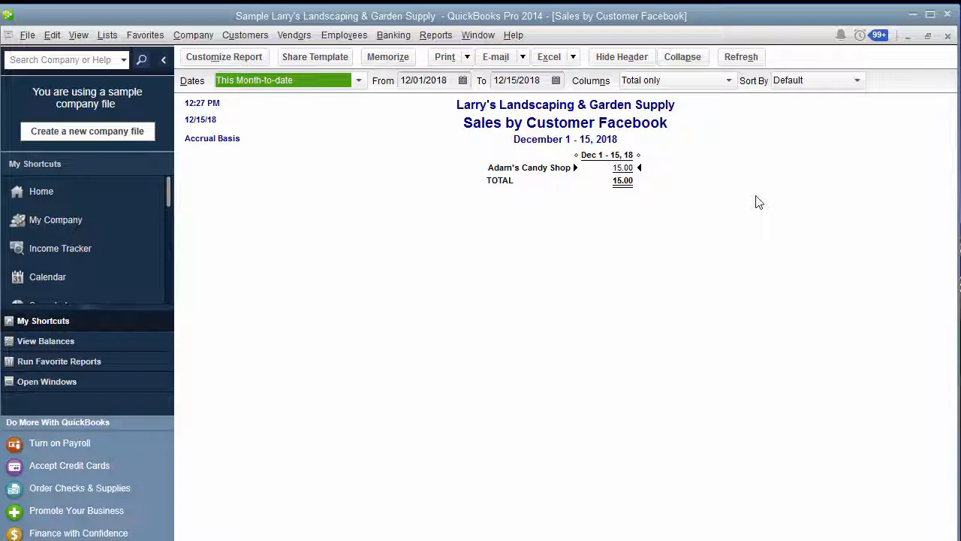
Close all open report windows and return to the Home page
left_click(948, 36)
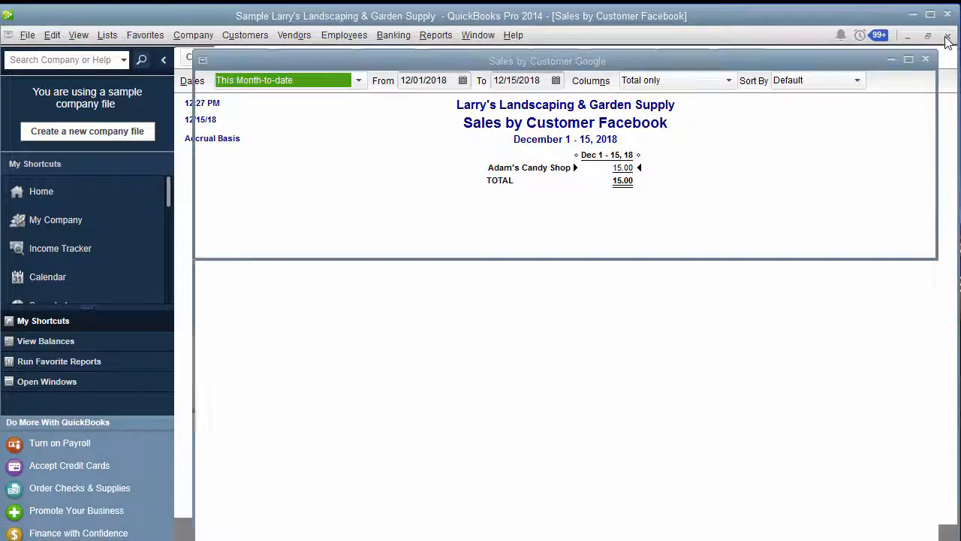
left_click(947, 36)
left_click(946, 37)
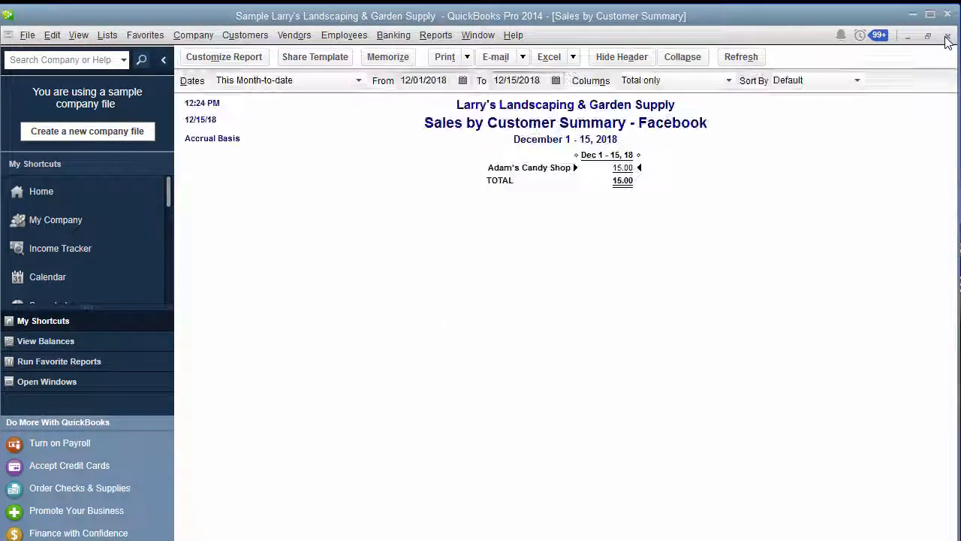
left_click(947, 37)
left_click(565, 266)
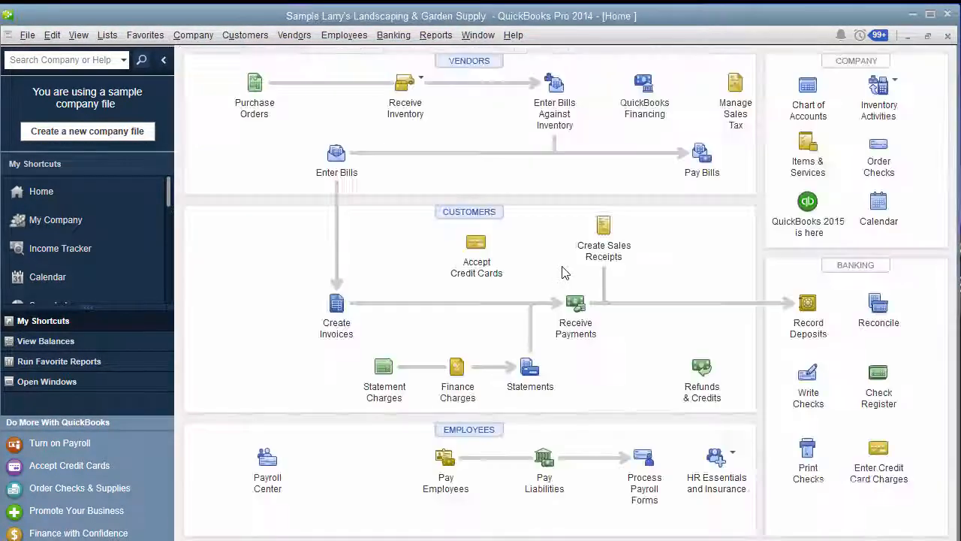
Open a blank invoice and view the available choices for its Rep field without selecting one
left_click(338, 321)
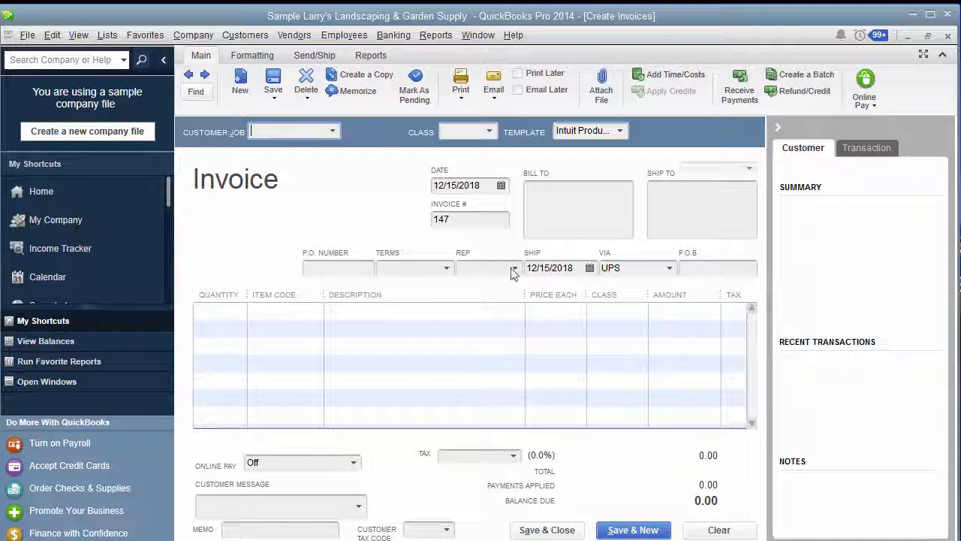
left_click(514, 268)
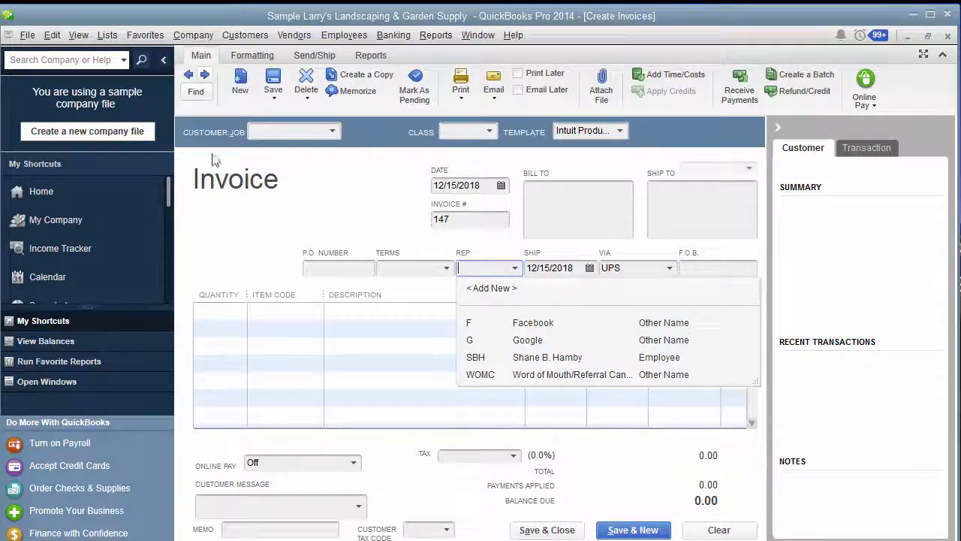
left_click(311, 231)
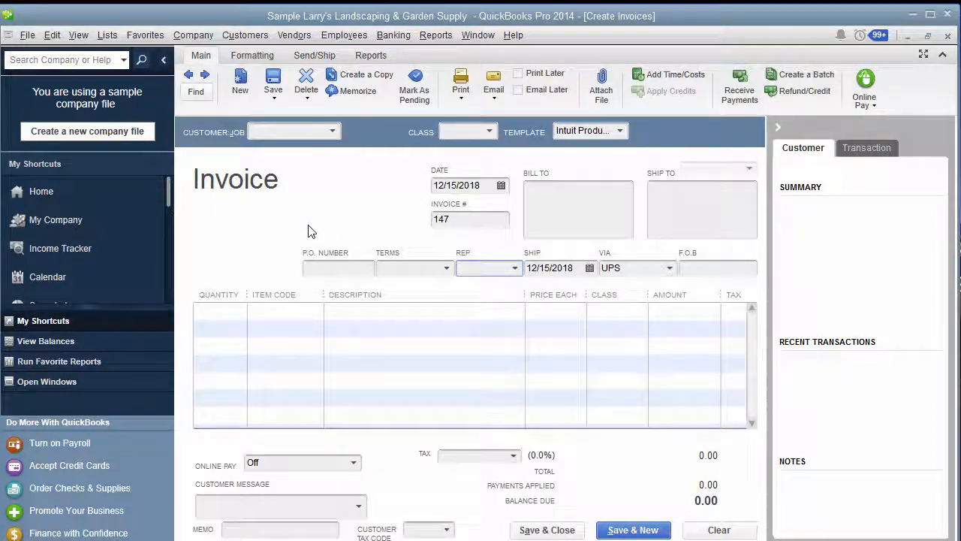
Open the Adam's Candy Shop record from the Customer Center for editing and show its additional info
left_click(239, 35)
left_click(243, 60)
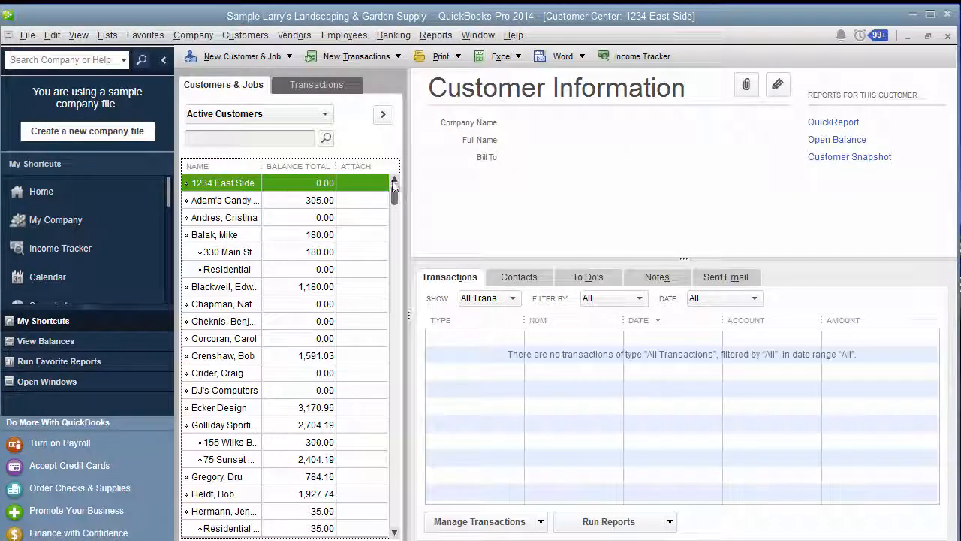
left_click(267, 202)
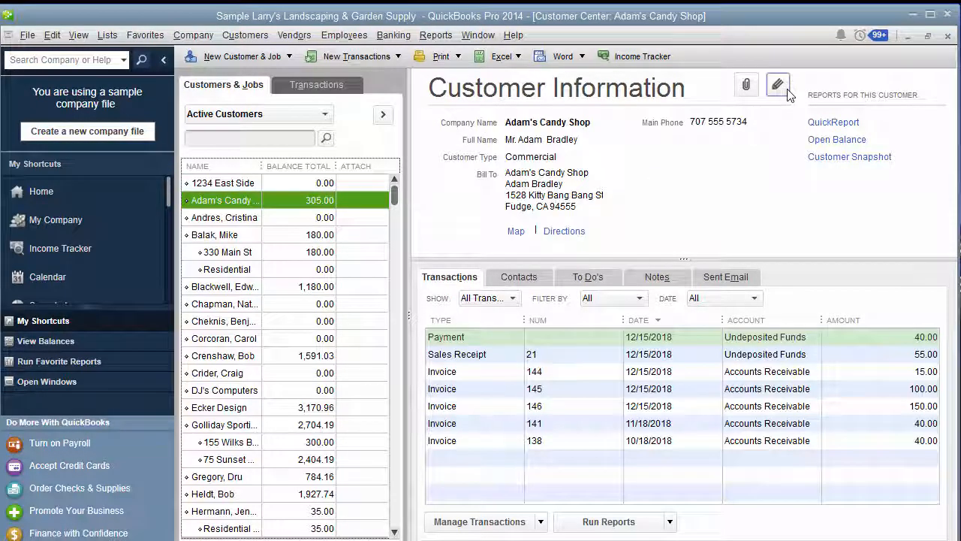
double_click(225, 198)
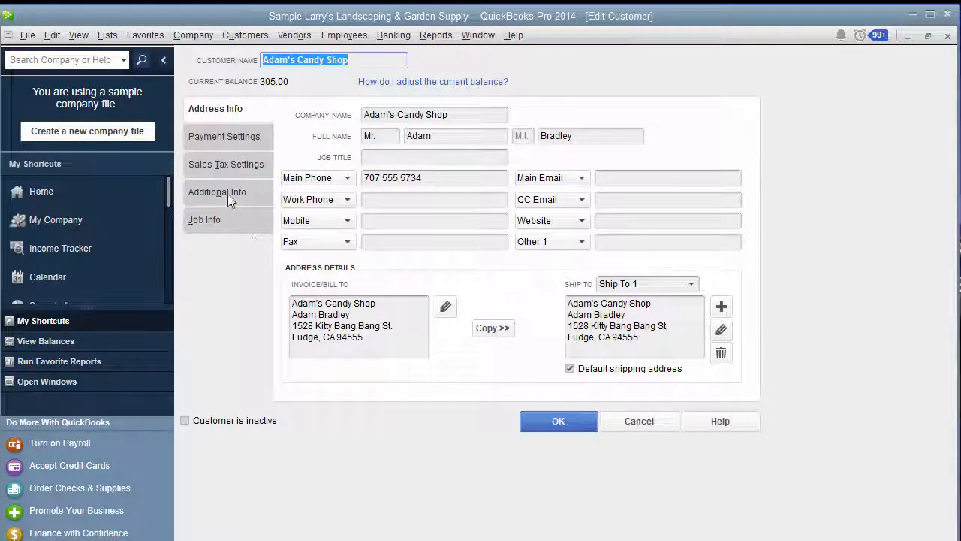
left_click(229, 194)
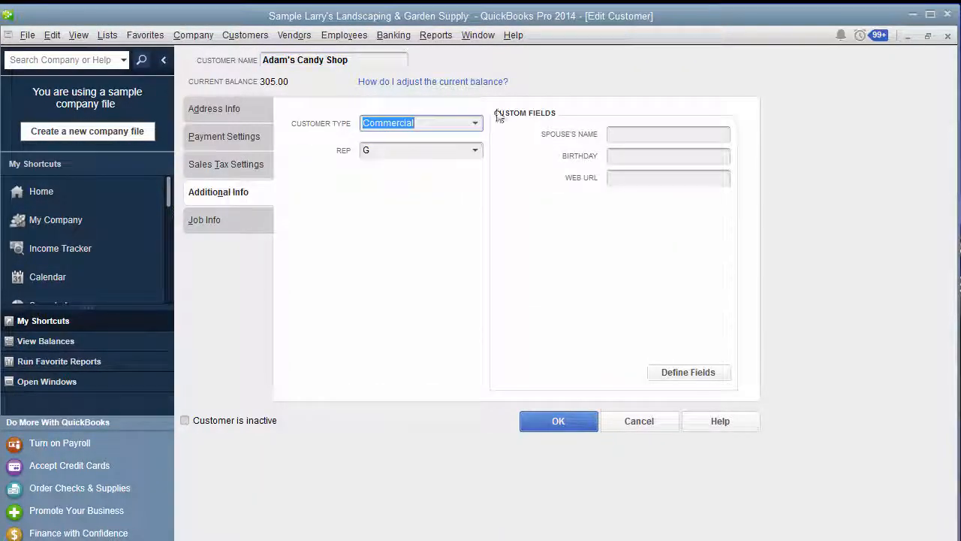
Review the Rep choices for Adam's Candy Shop, keep G for Google, and confirm the customer record
left_click(474, 150)
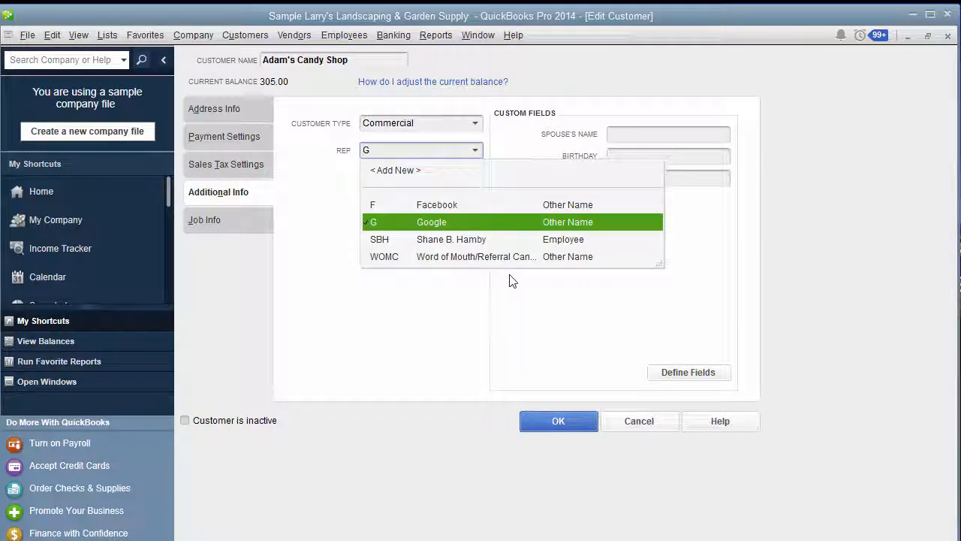
left_click(317, 292)
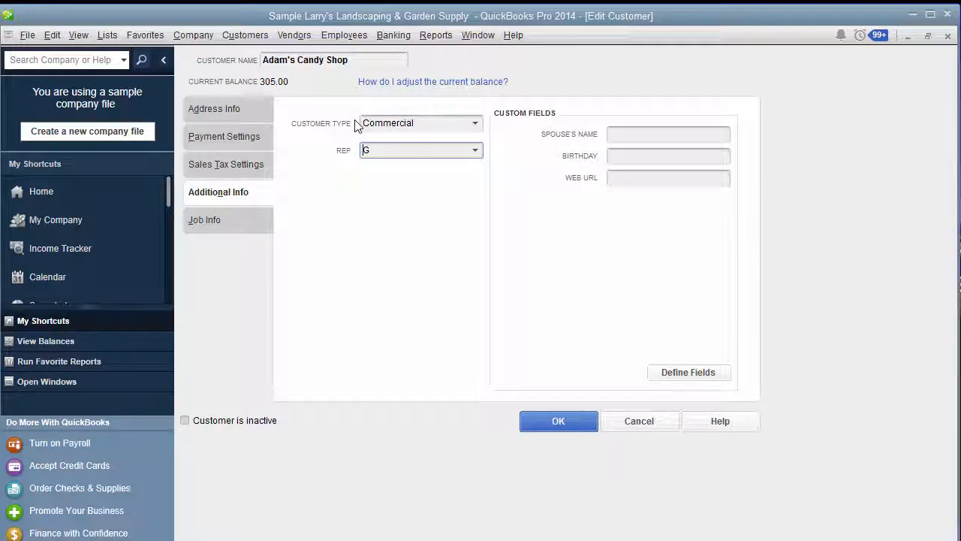
left_click(571, 419)
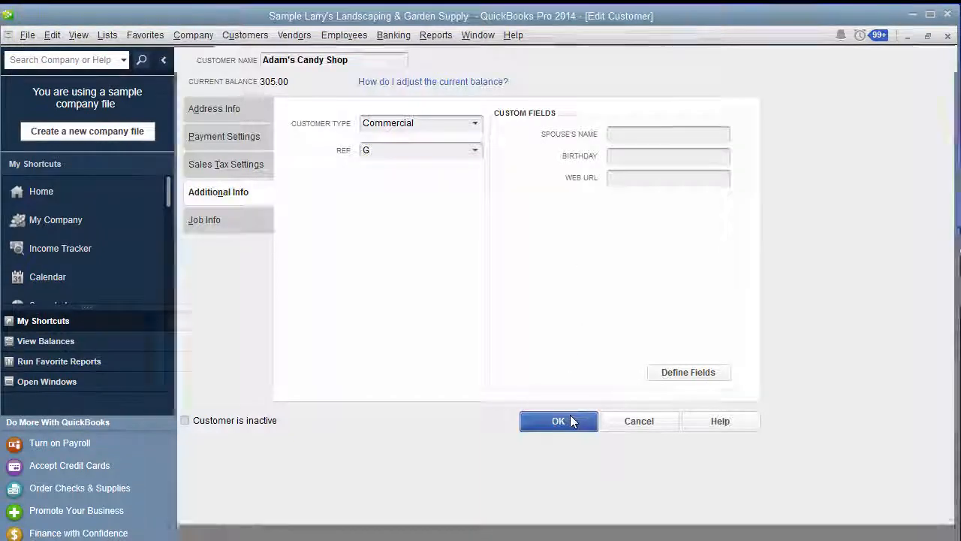